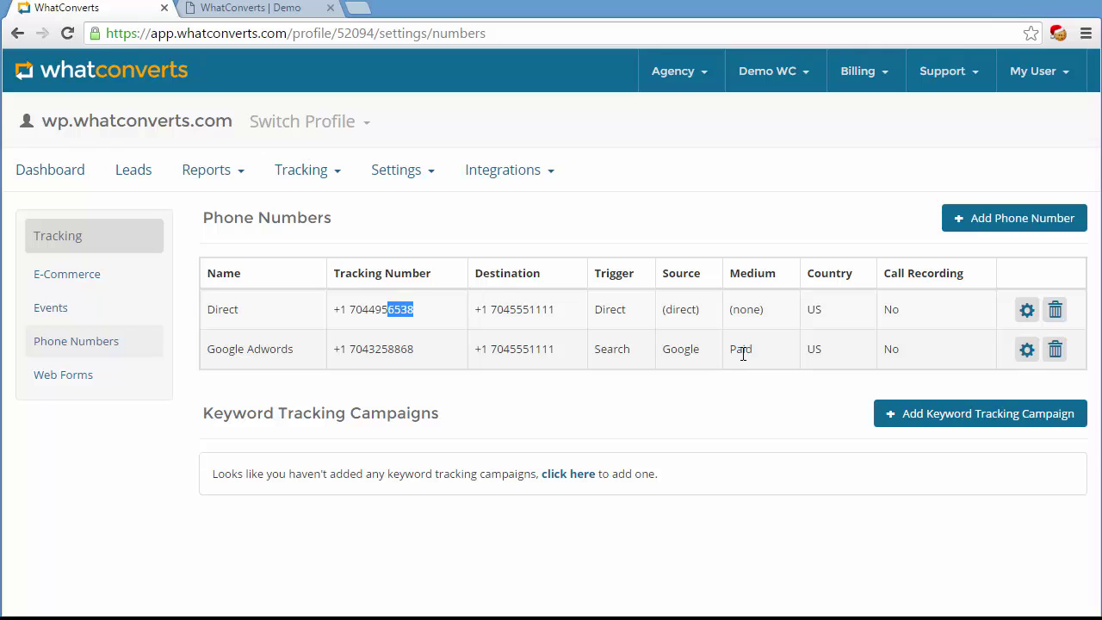
Compare the Direct entry's tracking number in WhatConverts with the main office number shown on the wp.whatconverts.com sample page
{"action": "left_click_drag", "start_coordinate": [415, 353], "coordinate": [391, 350]}
{"action": "left_click", "coordinate": [433, 360]}
{"action": "left_click", "coordinate": [253, 10]}
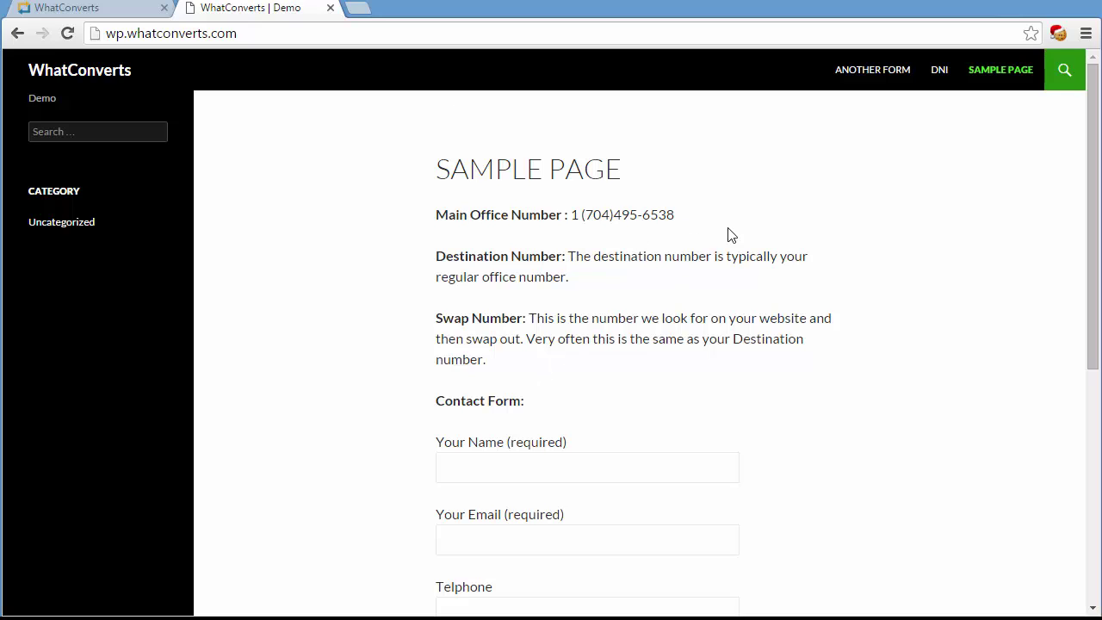
{"action": "left_click_drag", "start_coordinate": [675, 217], "coordinate": [644, 223]}
{"action": "left_click", "coordinate": [683, 226]}
{"action": "left_click", "coordinate": [108, 12]}
{"action": "left_click_drag", "start_coordinate": [414, 309], "coordinate": [388, 310]}
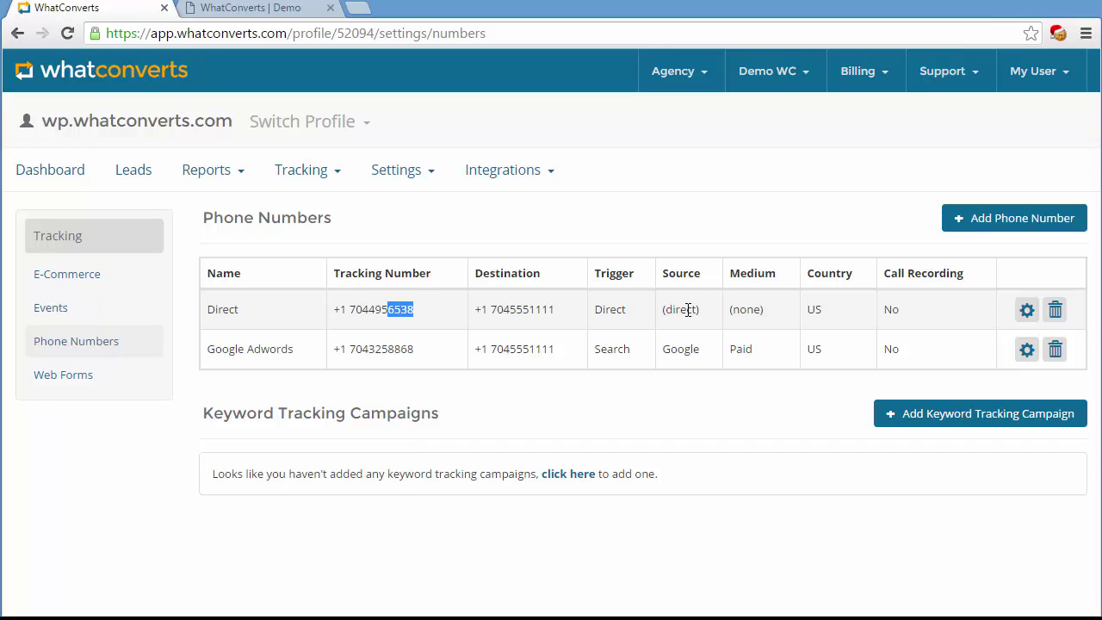
{"action": "left_click", "coordinate": [272, 13]}
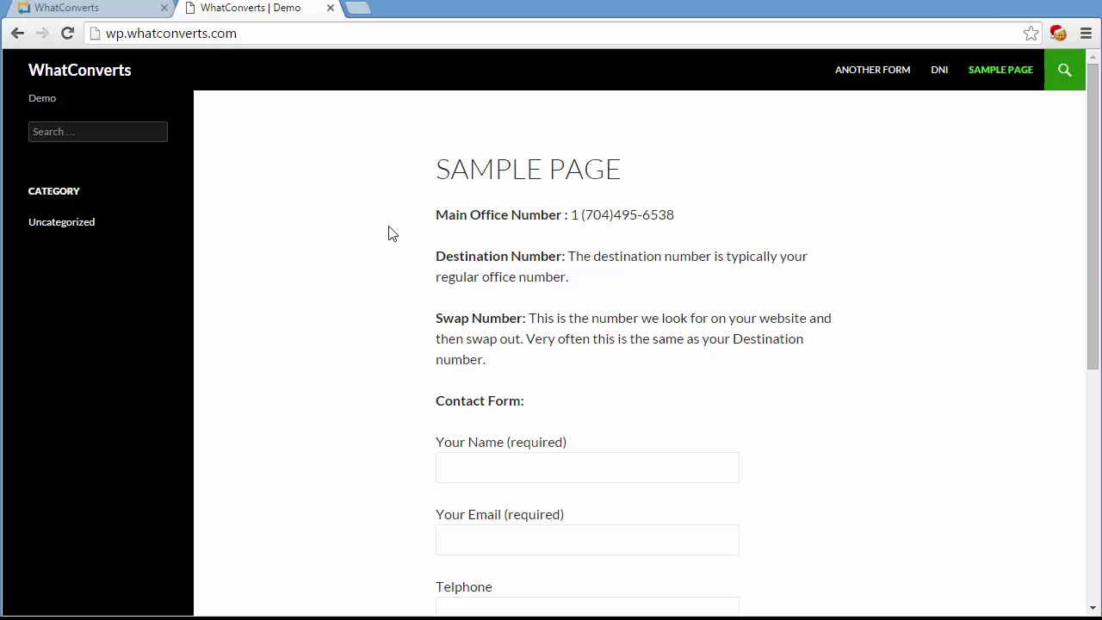
{"action": "left_click_drag", "start_coordinate": [254, 33], "coordinate": [109, 42]}
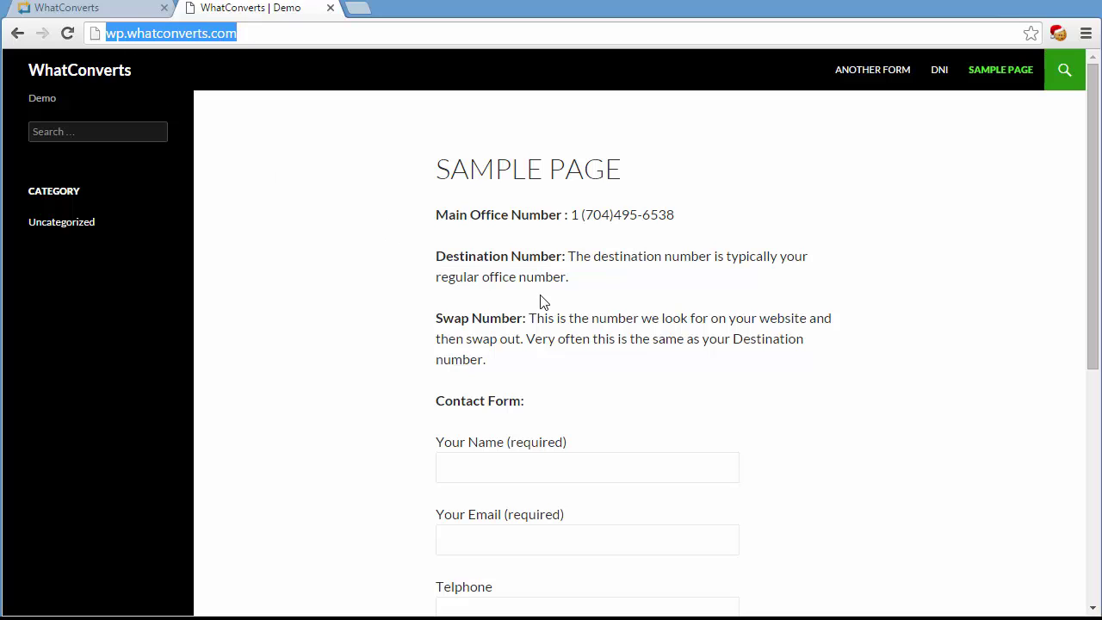
Delete the wc_client cookie for wp.whatconverts.com and close the demo site page
{"action": "left_click", "coordinate": [1058, 34]}
{"action": "left_click", "coordinate": [739, 325]}
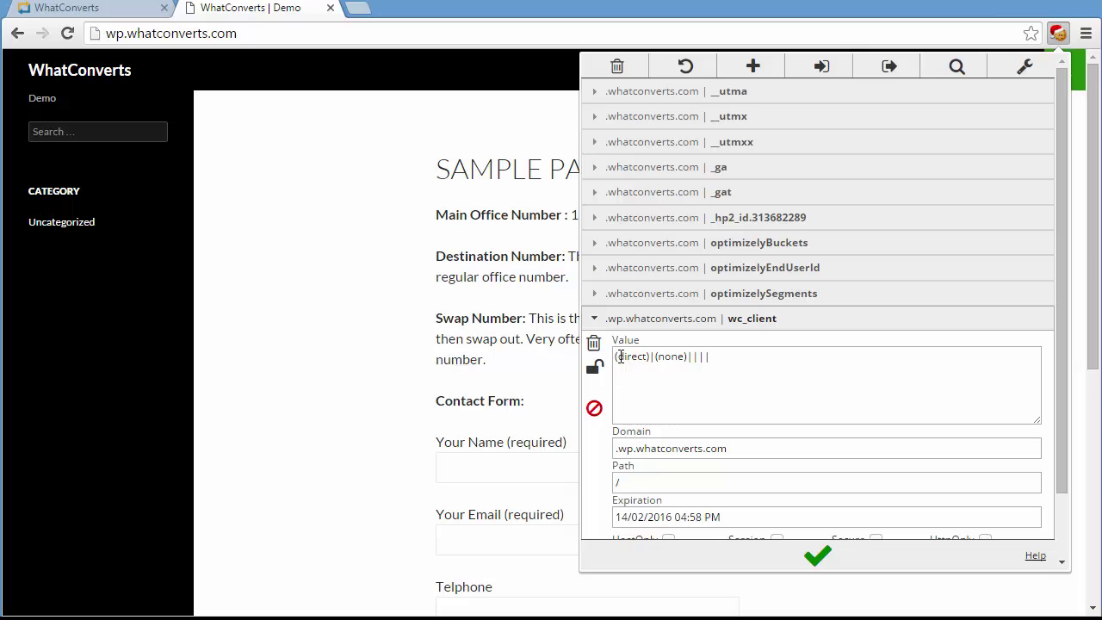
{"action": "left_click", "coordinate": [593, 343]}
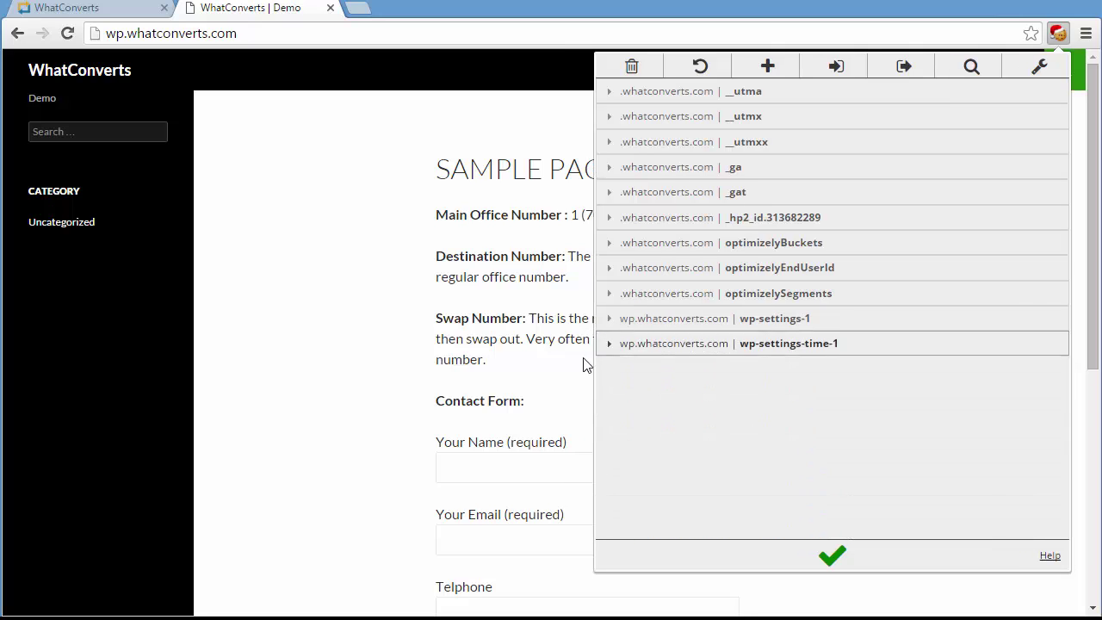
{"action": "left_click", "coordinate": [435, 187]}
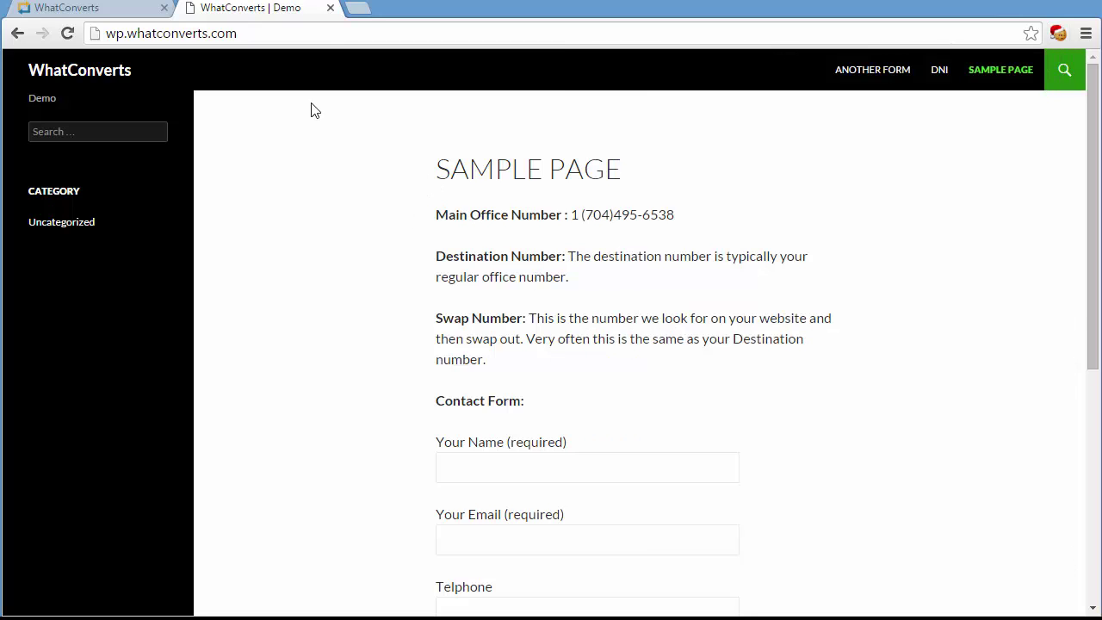
{"action": "left_click", "coordinate": [331, 7]}
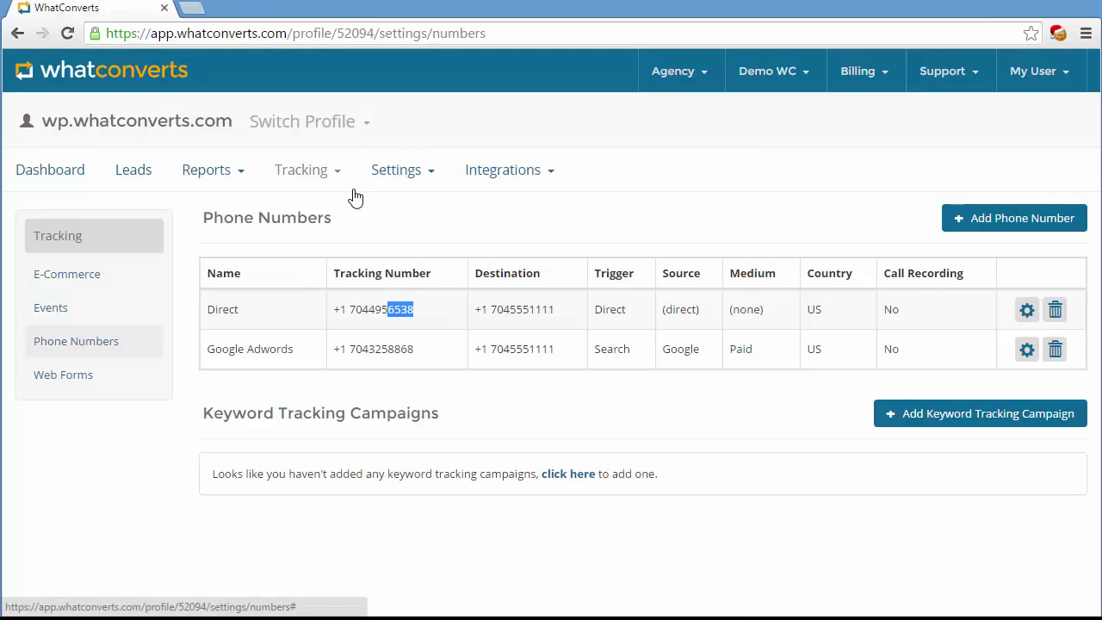
Load wp.whatconverts.com/?gclid=test in a new browser tab to simulate a Google Adwords visit
{"action": "left_click", "coordinate": [192, 8]}
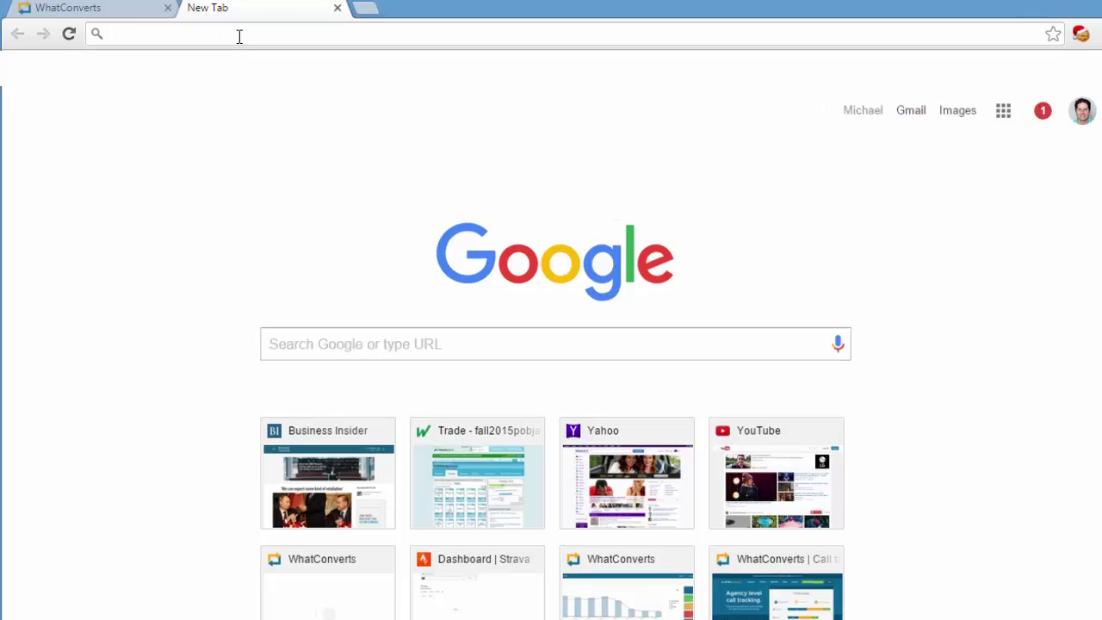
{"action": "type", "text": "wp"}
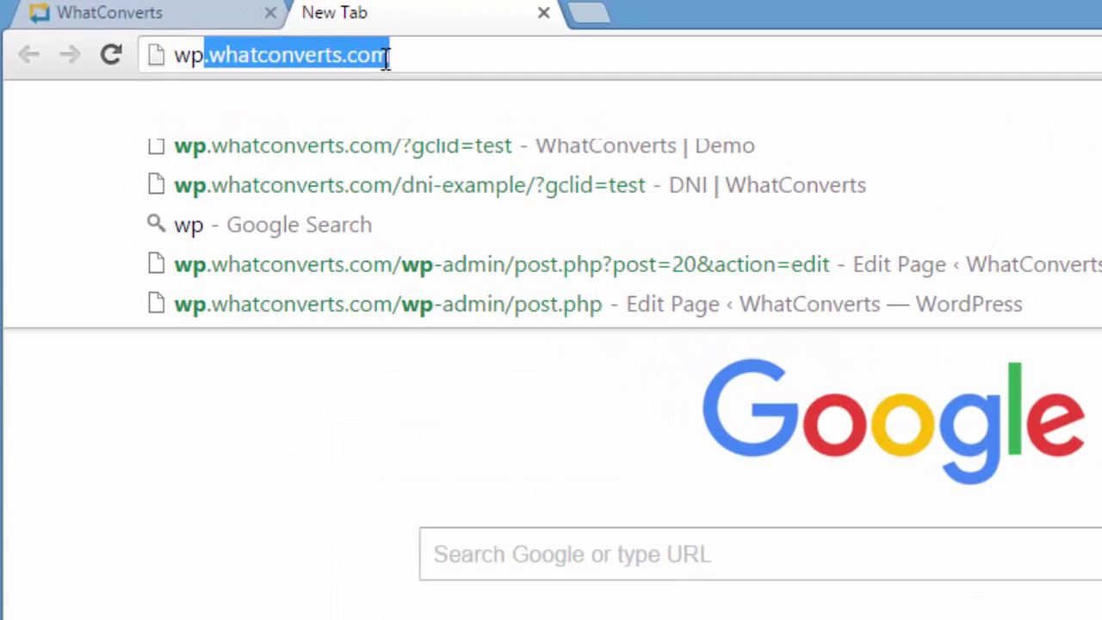
{"action": "key", "text": "Down"}
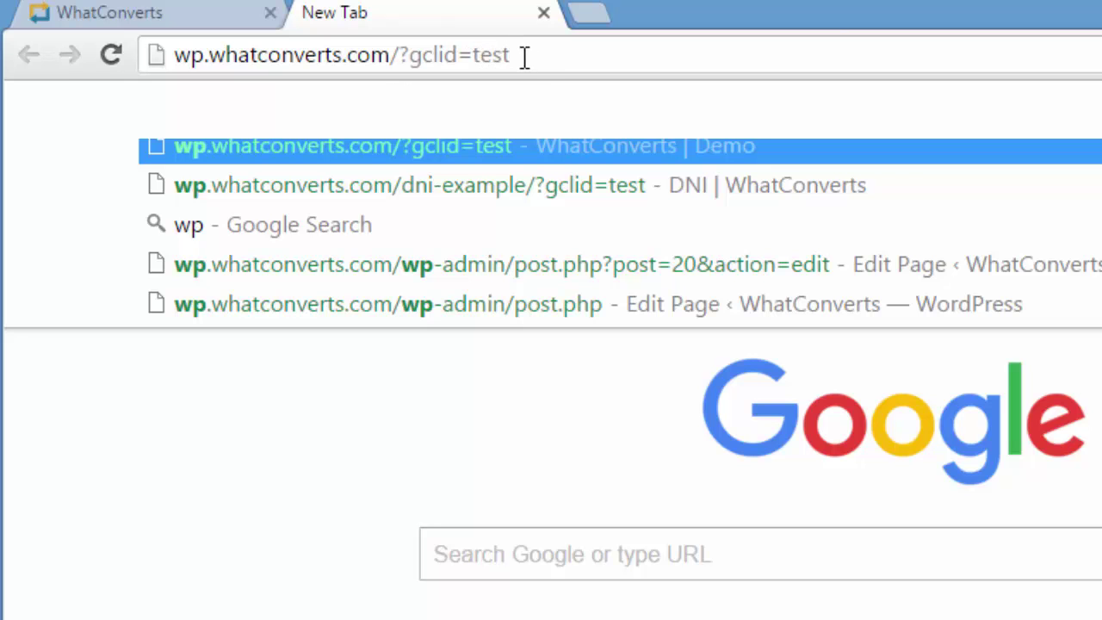
{"action": "key", "text": "Return"}
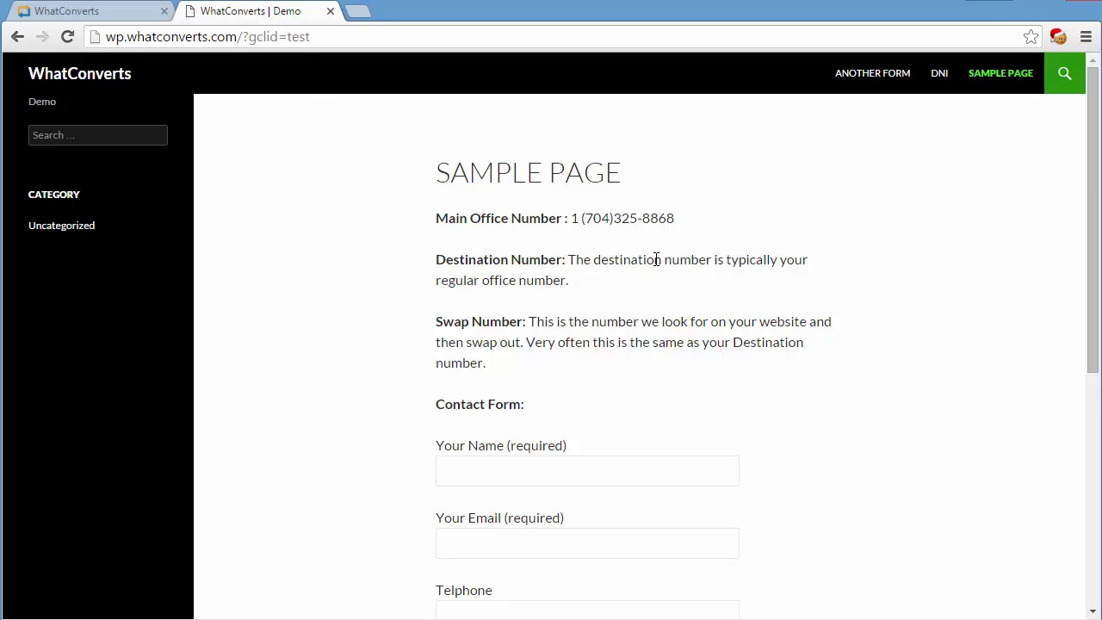
Compare the main office number on the demo page with the Google Adwords tracking number in WhatConverts
{"action": "left_click_drag", "start_coordinate": [677, 219], "coordinate": [642, 220]}
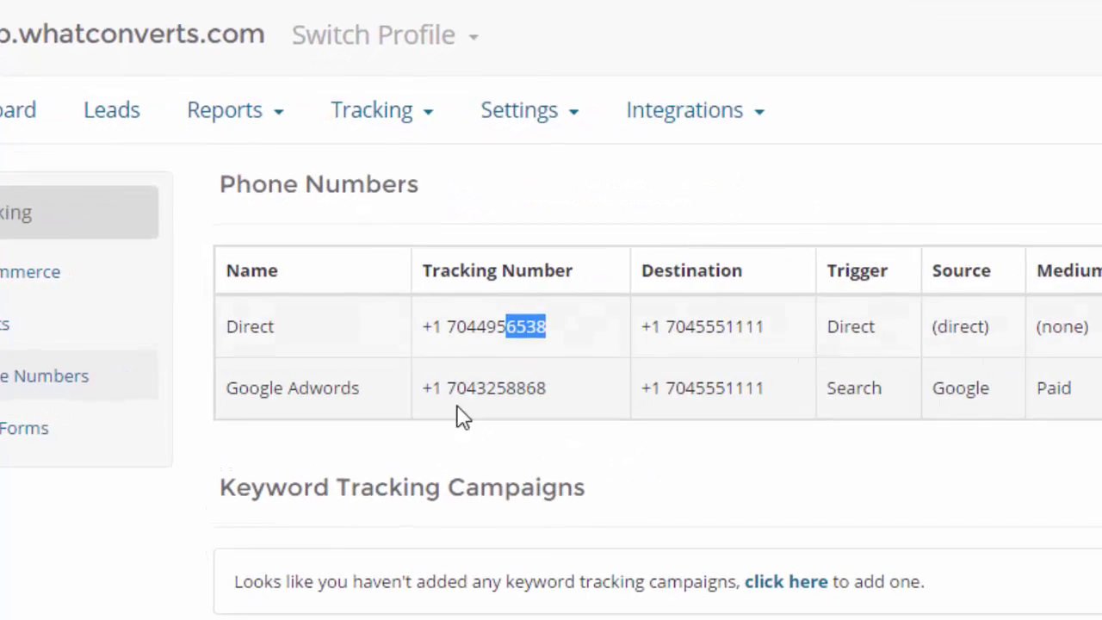
{"action": "left_click_drag", "start_coordinate": [558, 391], "coordinate": [522, 393]}
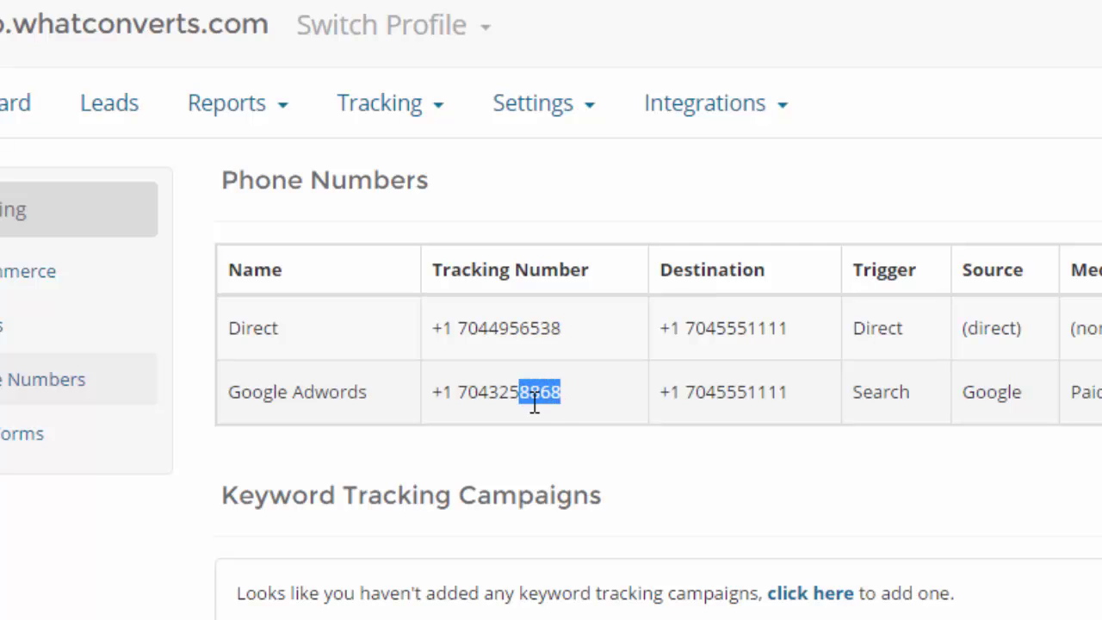
{"action": "left_click", "coordinate": [258, 10]}
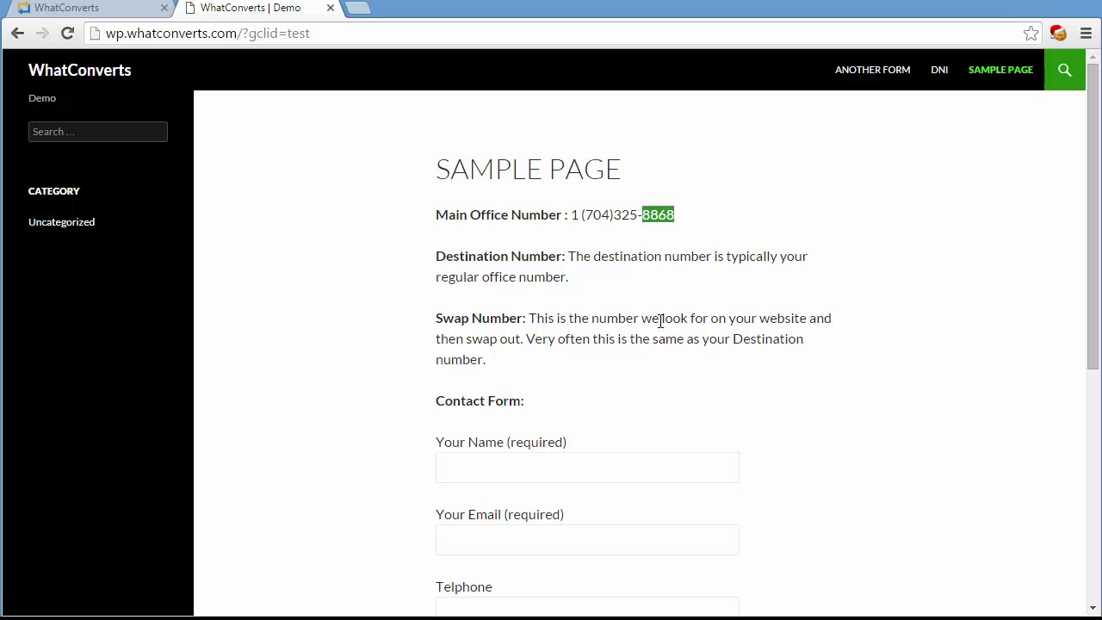
{"action": "left_click", "coordinate": [625, 332]}
{"action": "left_click_drag", "start_coordinate": [675, 217], "coordinate": [630, 219]}
{"action": "left_click", "coordinate": [690, 255]}
Inspect the source and medium stored in the wc_client cookie and check the main office number on the page
{"action": "left_click", "coordinate": [1059, 34]}
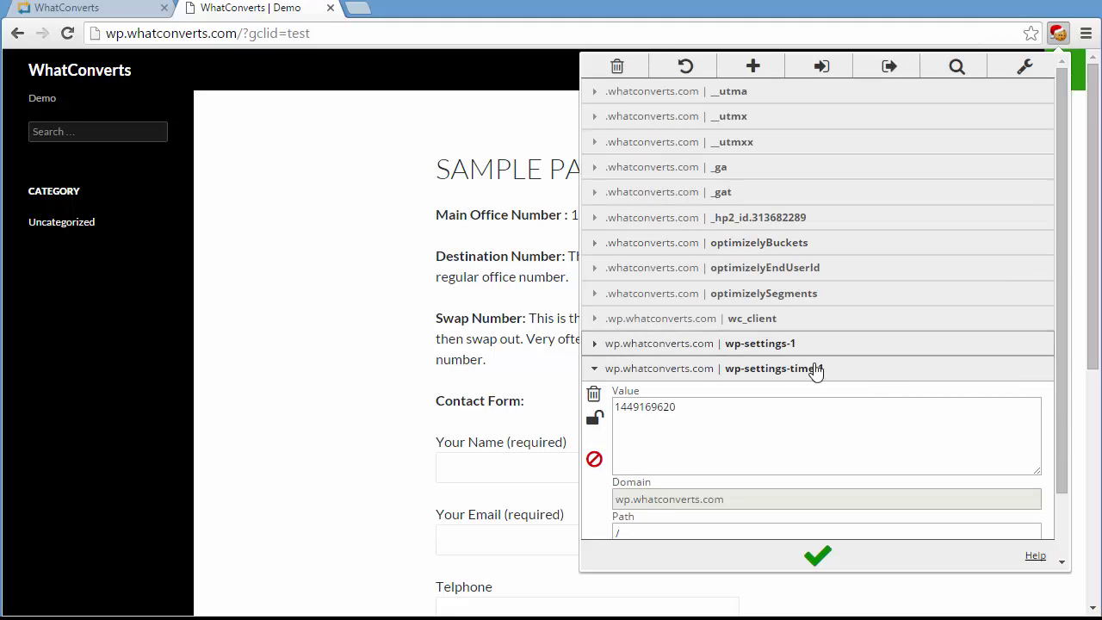
{"action": "left_click", "coordinate": [763, 320]}
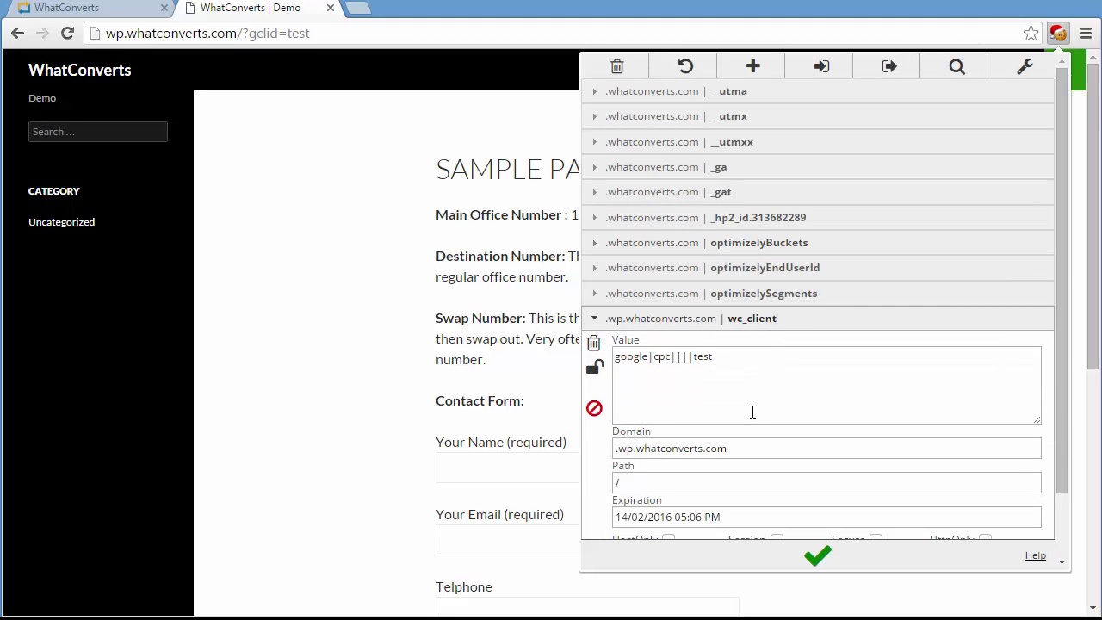
{"action": "left_click", "coordinate": [636, 358]}
{"action": "left_click", "coordinate": [531, 283]}
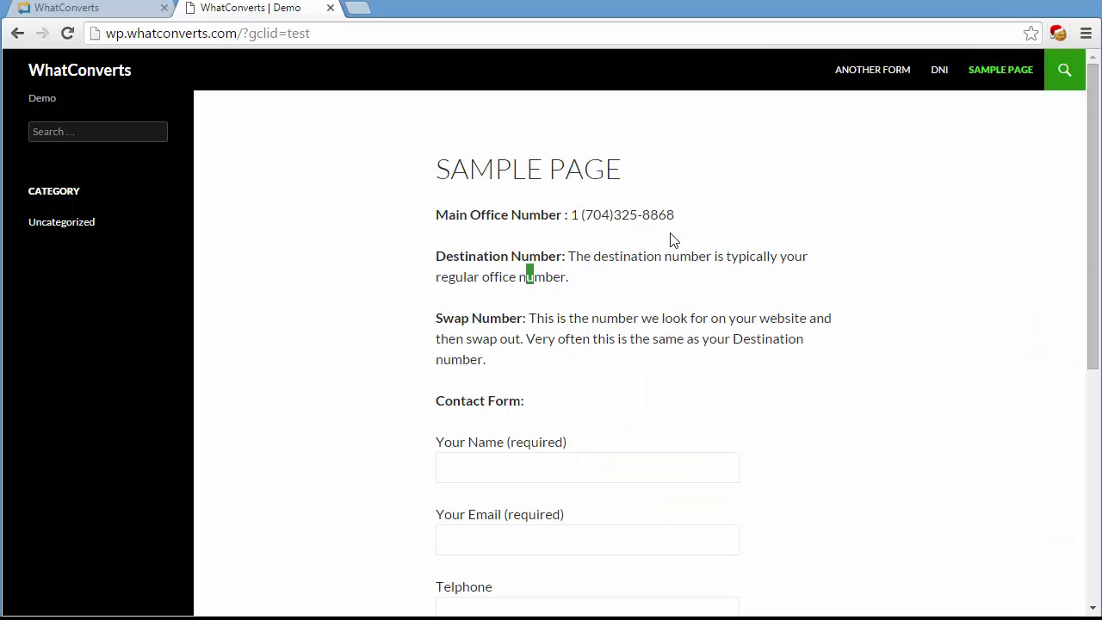
{"action": "left_click_drag", "start_coordinate": [675, 215], "coordinate": [638, 215]}
{"action": "left_click", "coordinate": [668, 251]}
Open the WhatConverts profile dashboard and review the source and medium of the listed phone leads
{"action": "left_click", "coordinate": [142, 10]}
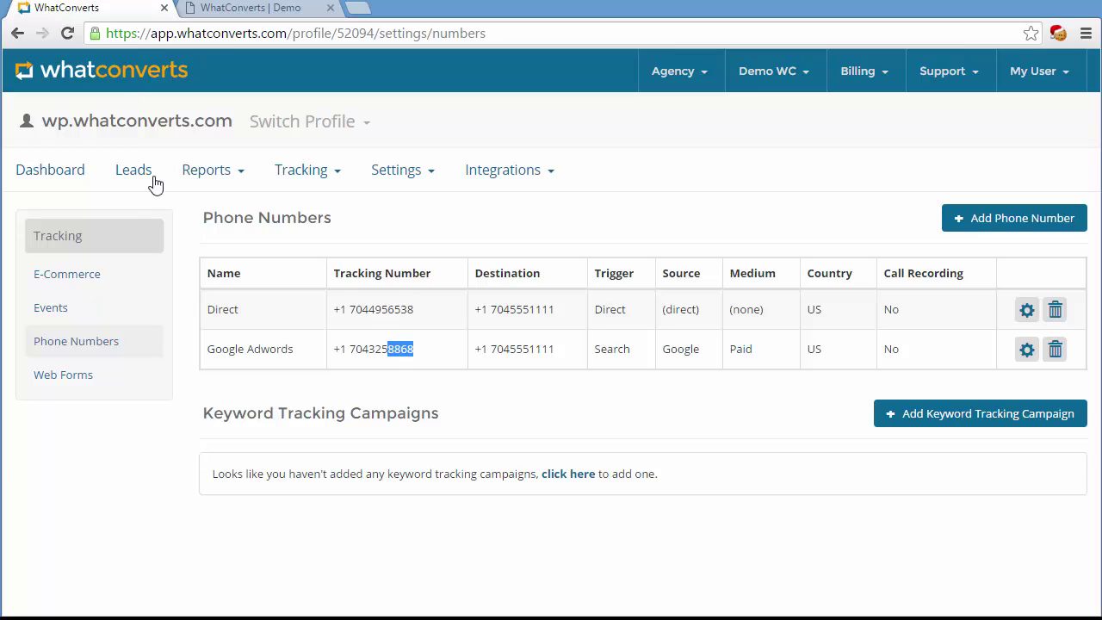
{"action": "left_click", "coordinate": [60, 177]}
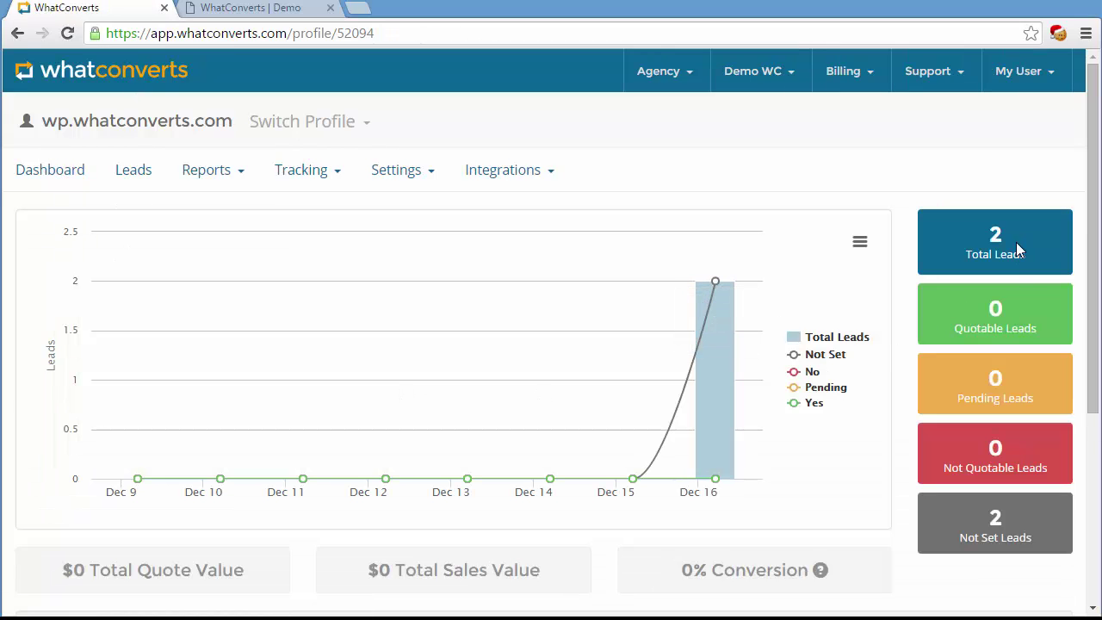
{"action": "scroll", "coordinate": [787, 347], "scroll_direction": "down", "scroll_amount": 2}
{"action": "scroll", "coordinate": [787, 347], "scroll_direction": "down", "scroll_amount": 2}
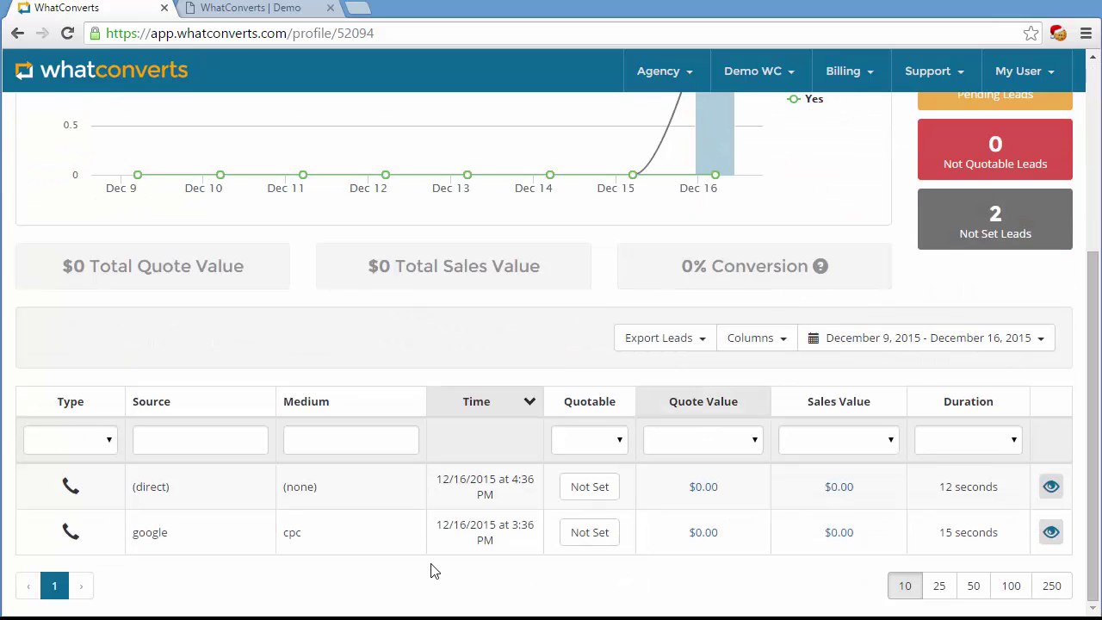
{"action": "double_click", "coordinate": [292, 532]}
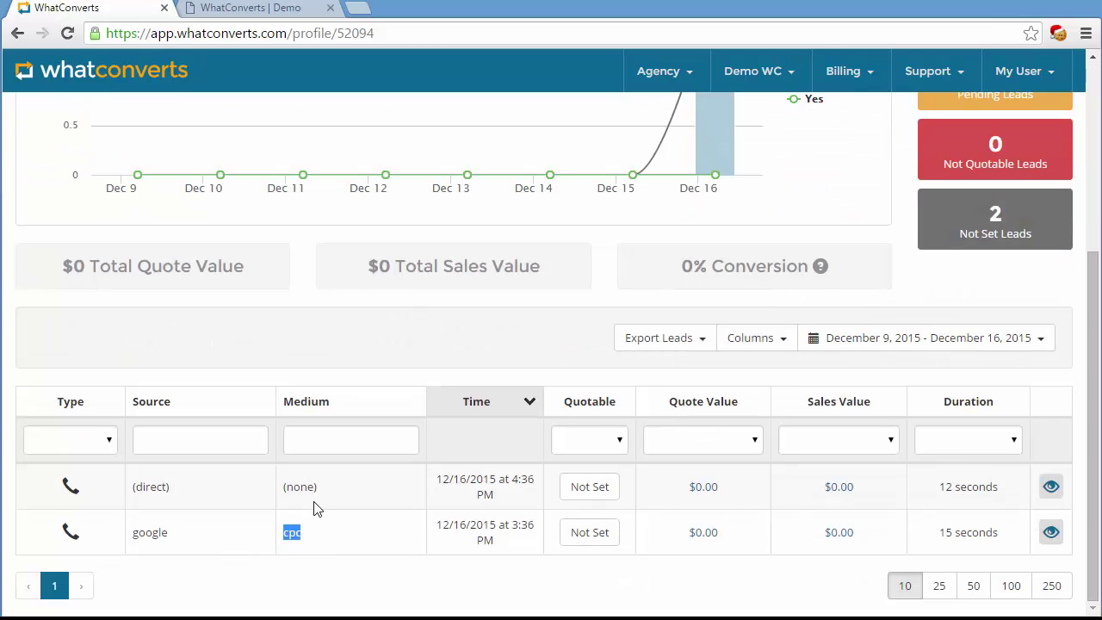
{"action": "triple_click", "coordinate": [302, 488]}
{"action": "scroll", "coordinate": [323, 509], "scroll_direction": "up", "scroll_amount": 4}
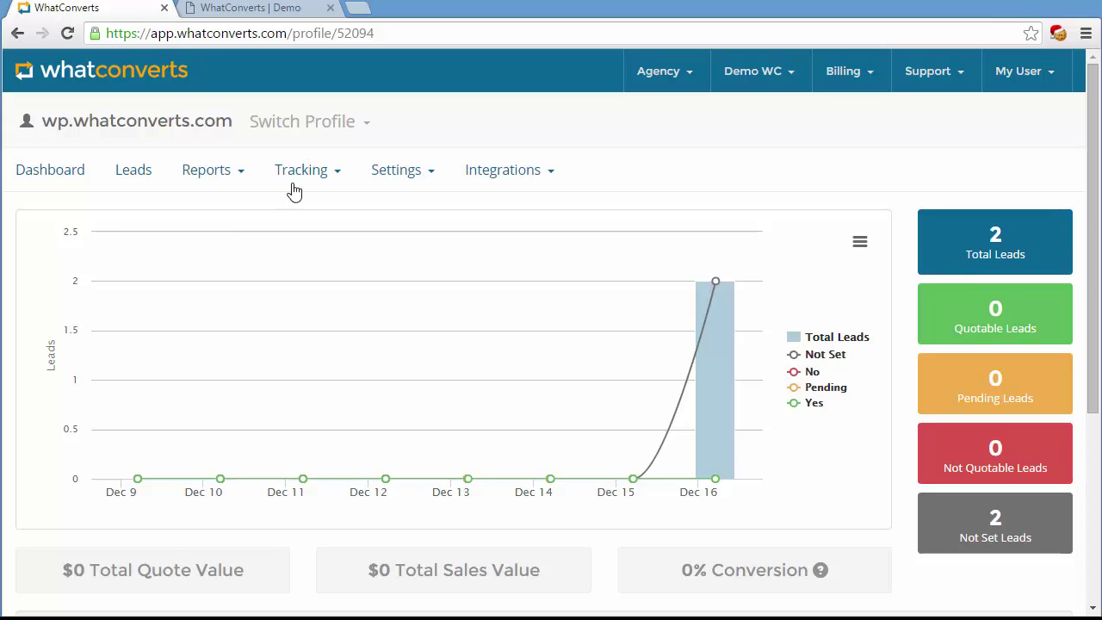
Refresh the dashboard and check the newest phone lead's source, medium and call duration
{"action": "left_click", "coordinate": [68, 33]}
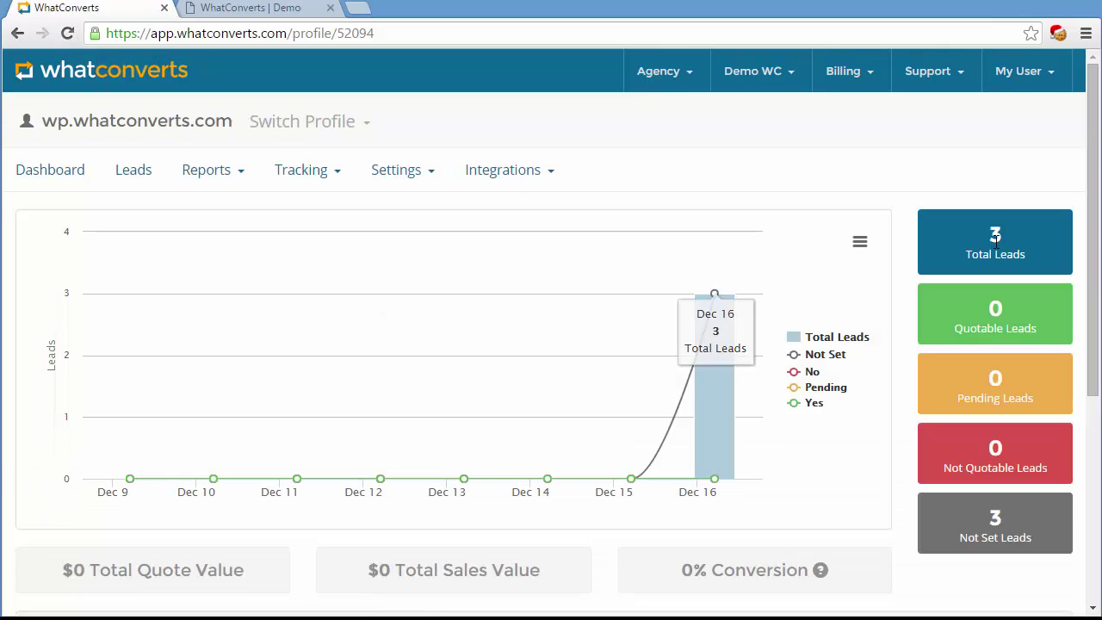
{"action": "scroll", "coordinate": [848, 302], "scroll_direction": "down", "scroll_amount": 4}
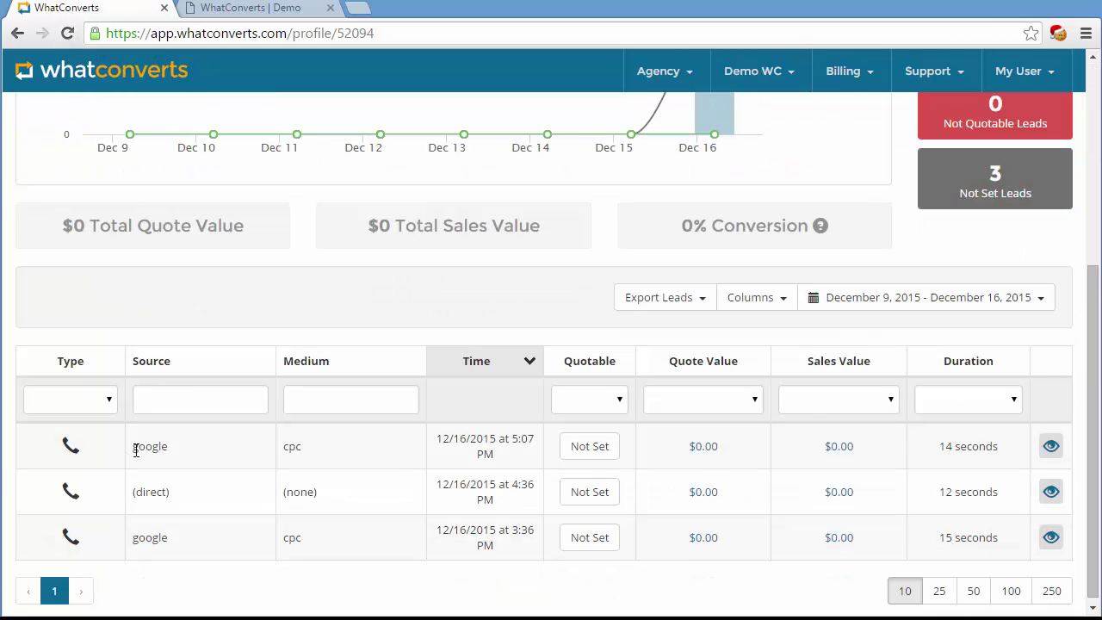
{"action": "left_click_drag", "start_coordinate": [143, 450], "coordinate": [200, 458]}
{"action": "left_click", "coordinate": [306, 453]}
{"action": "left_click_drag", "start_coordinate": [999, 447], "coordinate": [937, 462]}
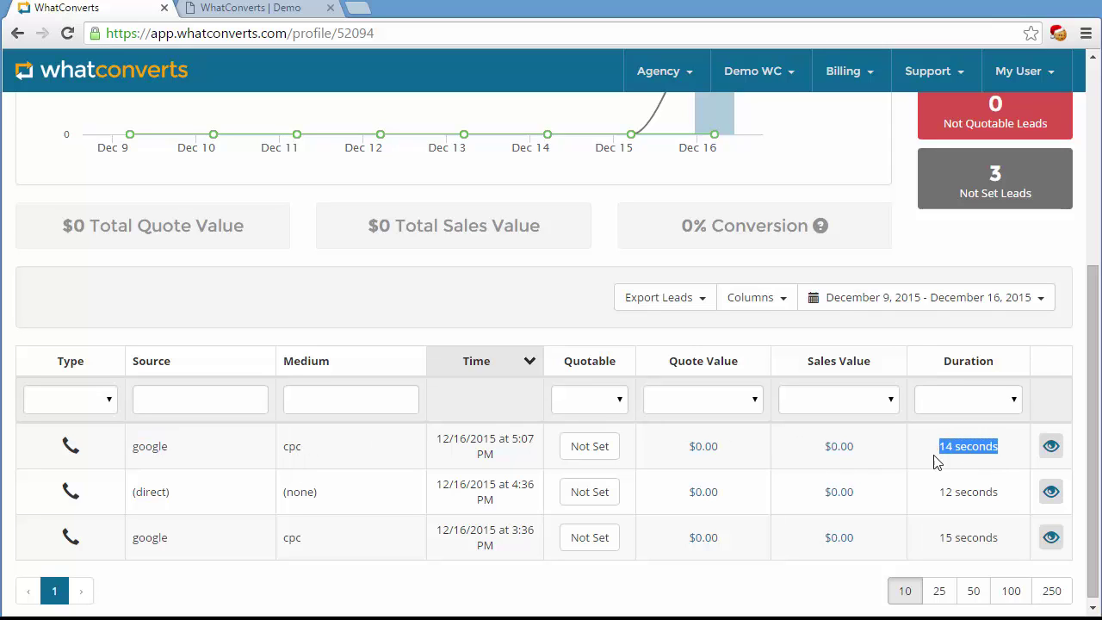
View the newest phone lead's details, close them and go back to the dashboard's lead overview
{"action": "left_click", "coordinate": [1051, 451]}
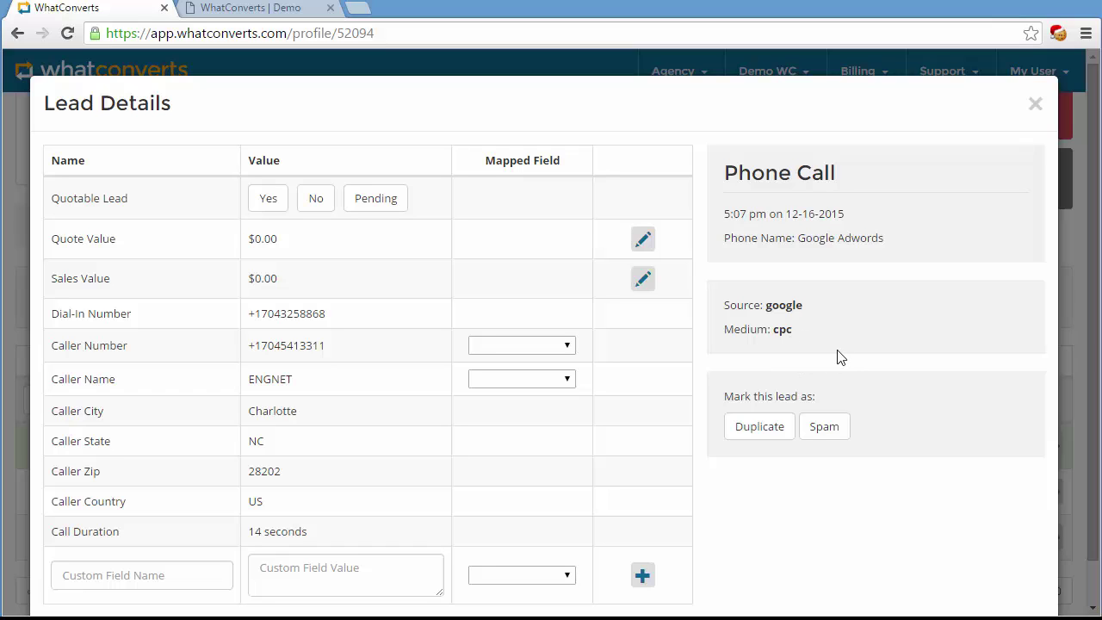
{"action": "left_click", "coordinate": [1035, 104]}
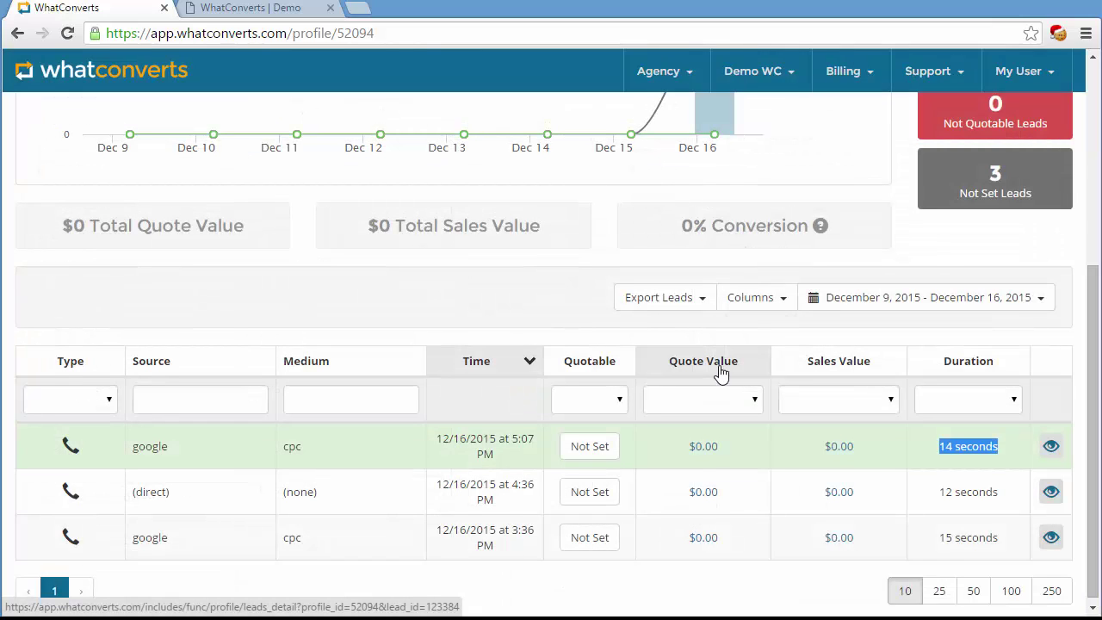
{"action": "scroll", "coordinate": [722, 370], "scroll_direction": "up", "scroll_amount": 5}
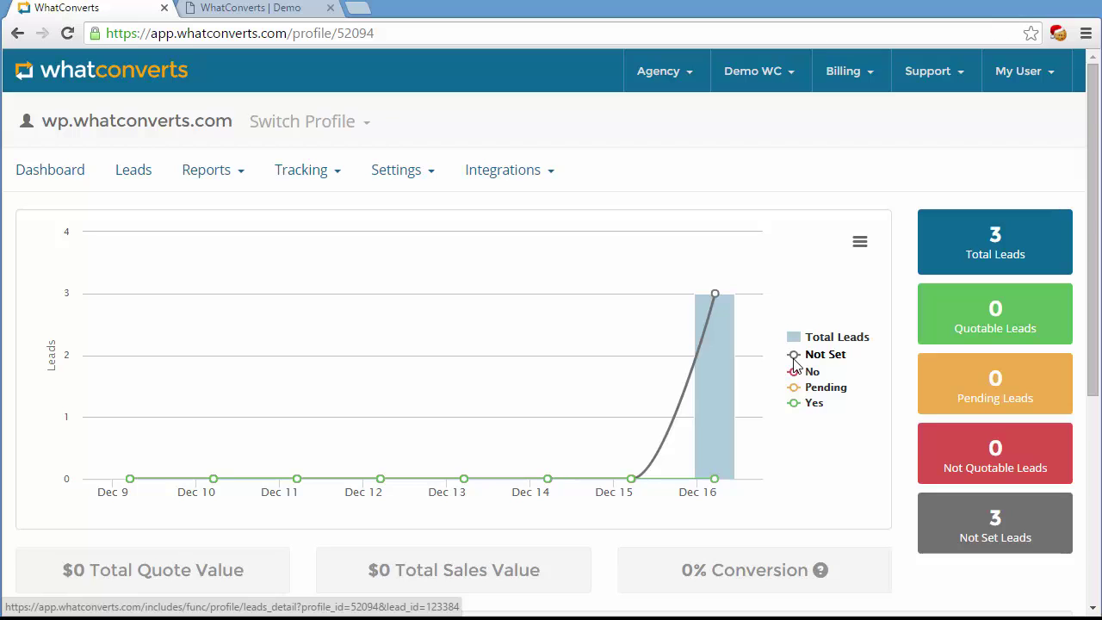
Load wp.whatconverts.com in a new incognito window to check its main office number, and return to the WhatConverts dashboard
{"action": "left_click", "coordinate": [248, 10]}
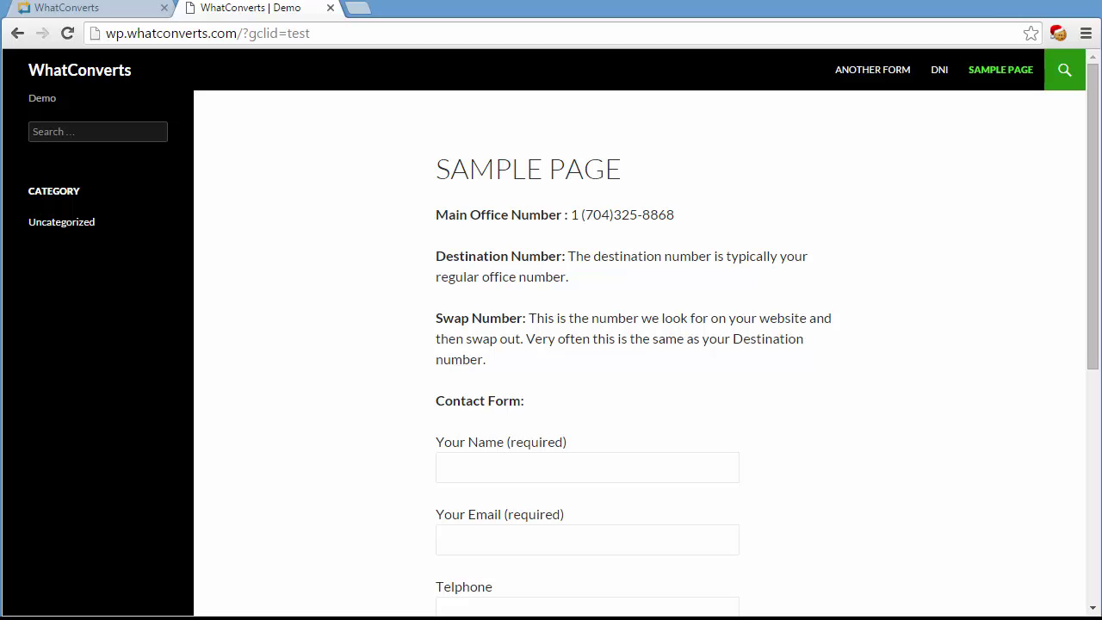
{"action": "right_click", "coordinate": [88, 618]}
{"action": "left_click", "coordinate": [52, 619]}
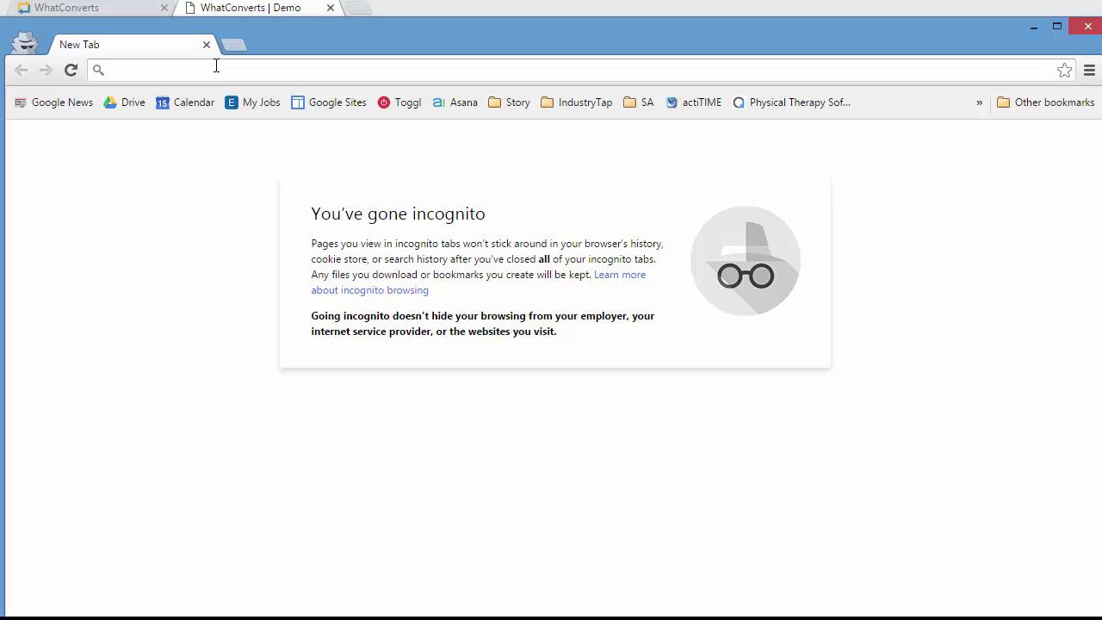
{"action": "type", "text": "wp.whatconverts.com"}
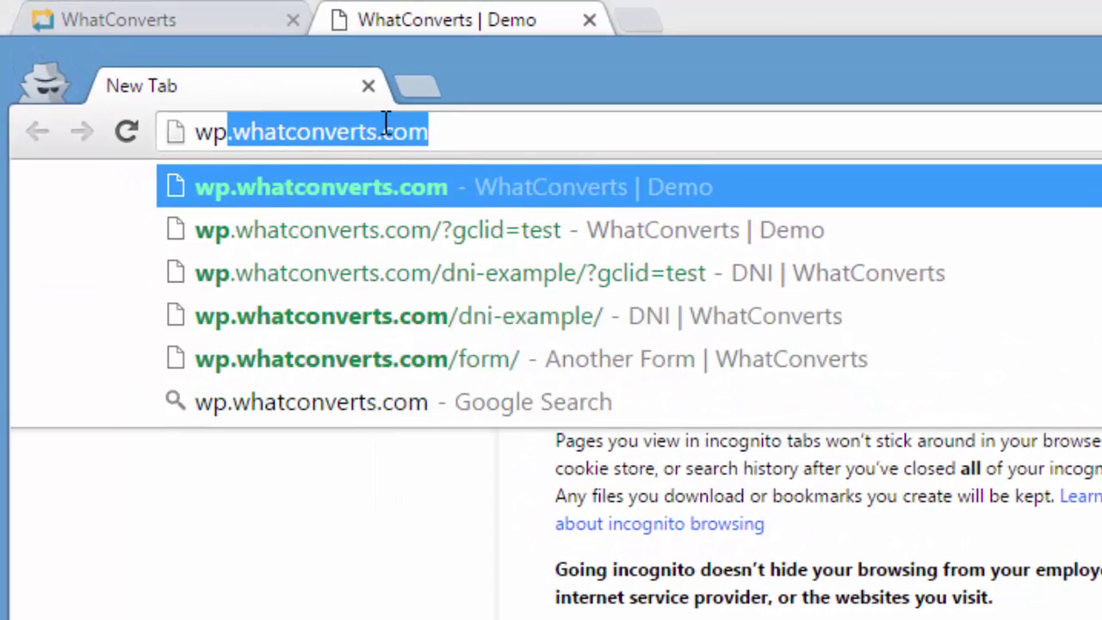
{"action": "key", "text": "End"}
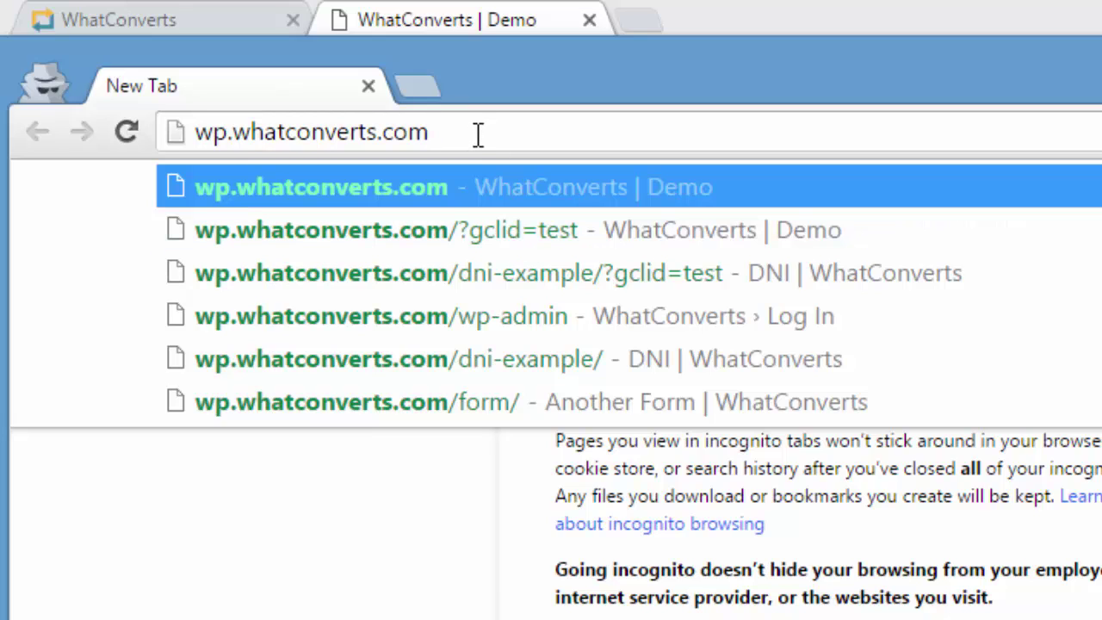
{"action": "key", "text": "Return"}
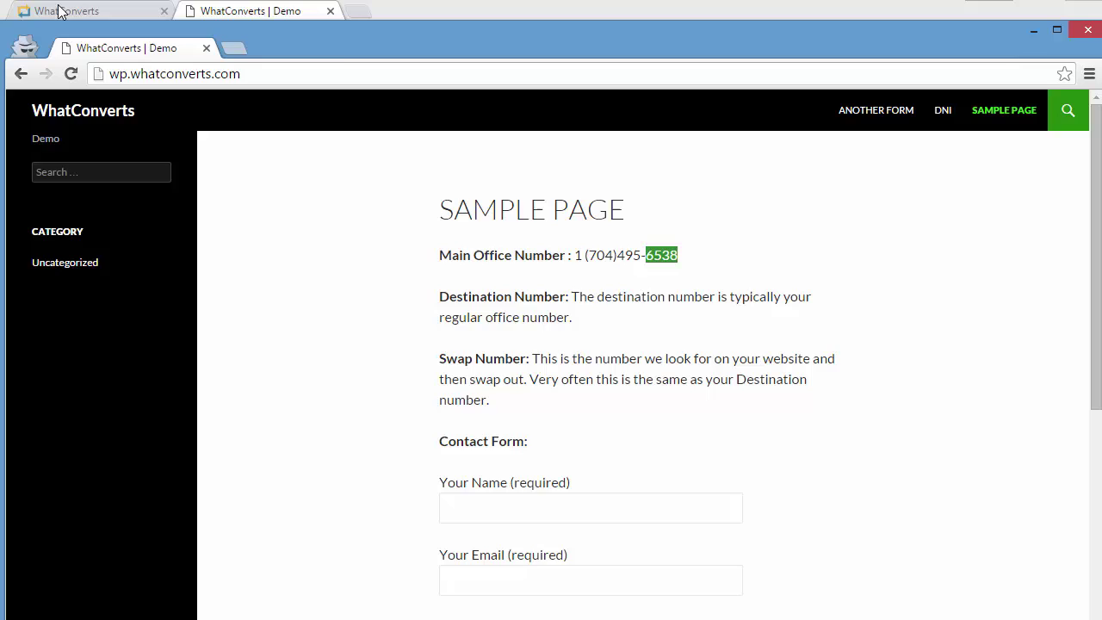
{"action": "left_click", "coordinate": [60, 11]}
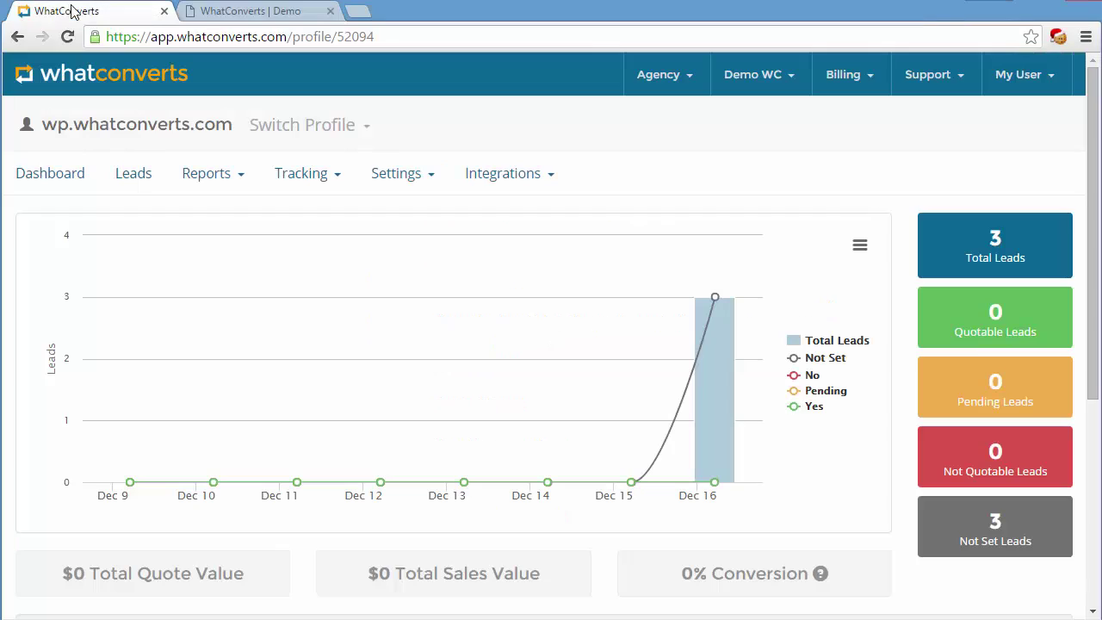
Open the profile's phone number tracking list and compare the Direct tracking number with the main office number on the incognito demo page
{"action": "left_click", "coordinate": [312, 175]}
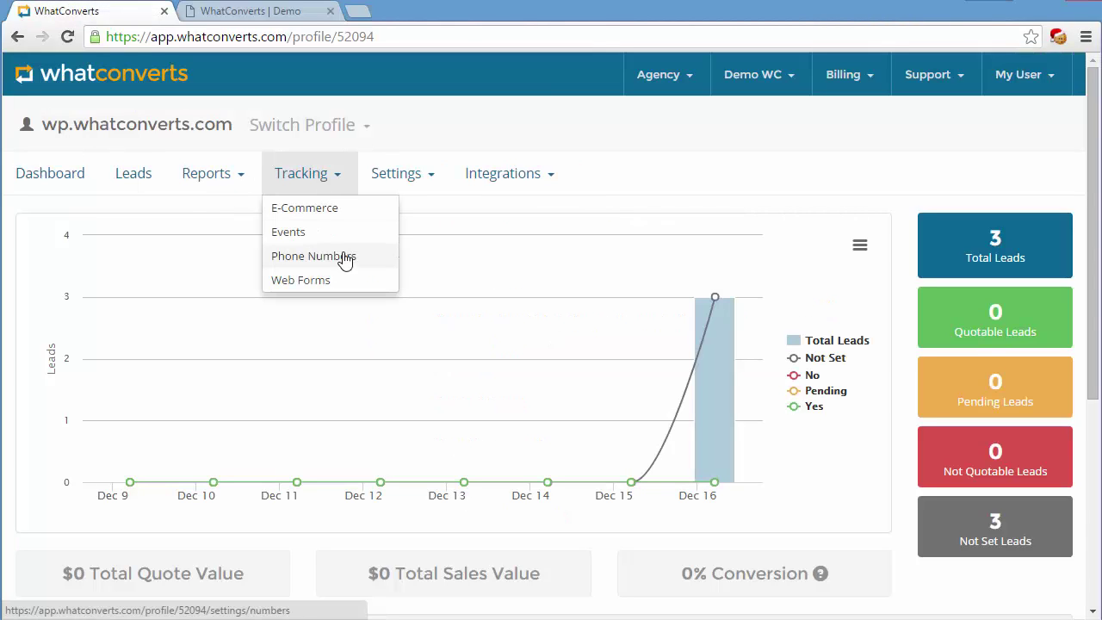
{"action": "left_click", "coordinate": [346, 254]}
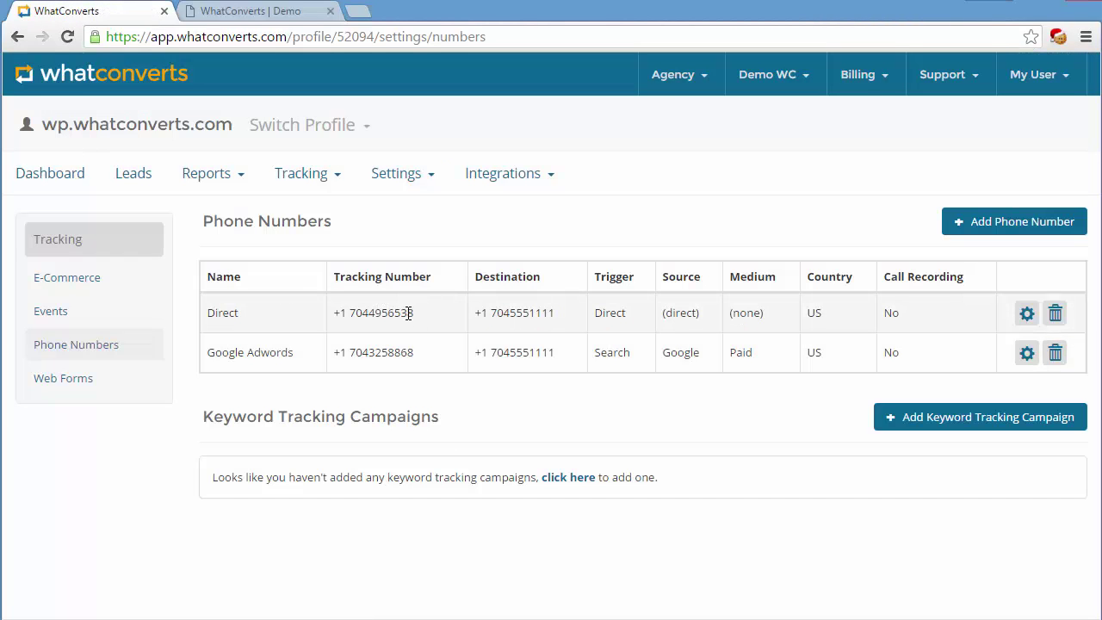
{"action": "left_click_drag", "start_coordinate": [411, 313], "coordinate": [388, 312]}
{"action": "key", "text": "alt+Tab"}
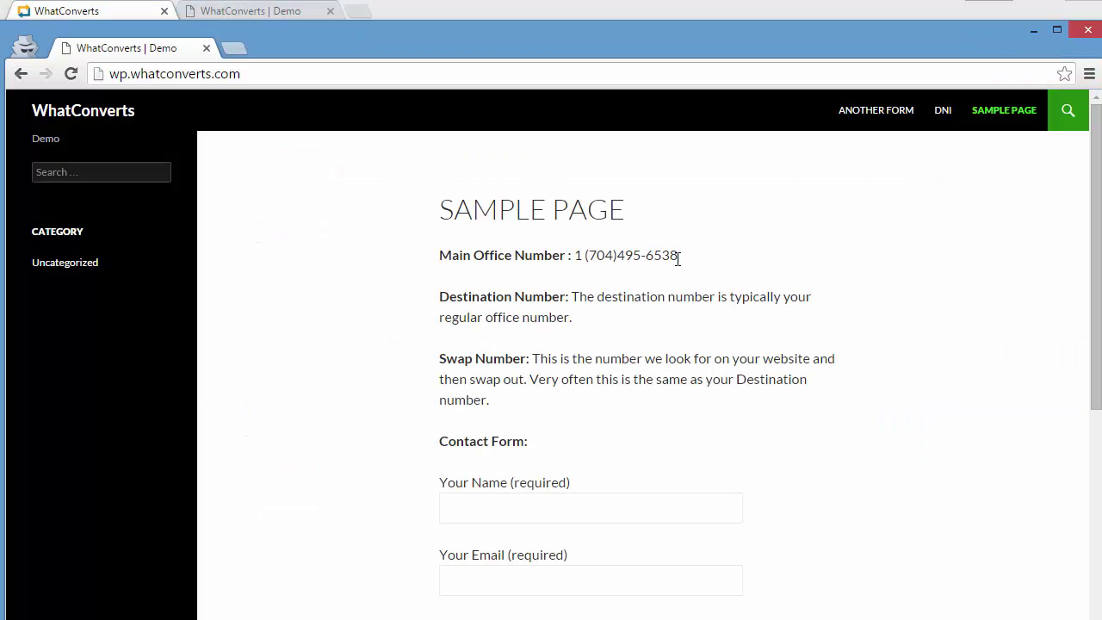
{"action": "left_click_drag", "start_coordinate": [577, 36], "coordinate": [579, 56]}
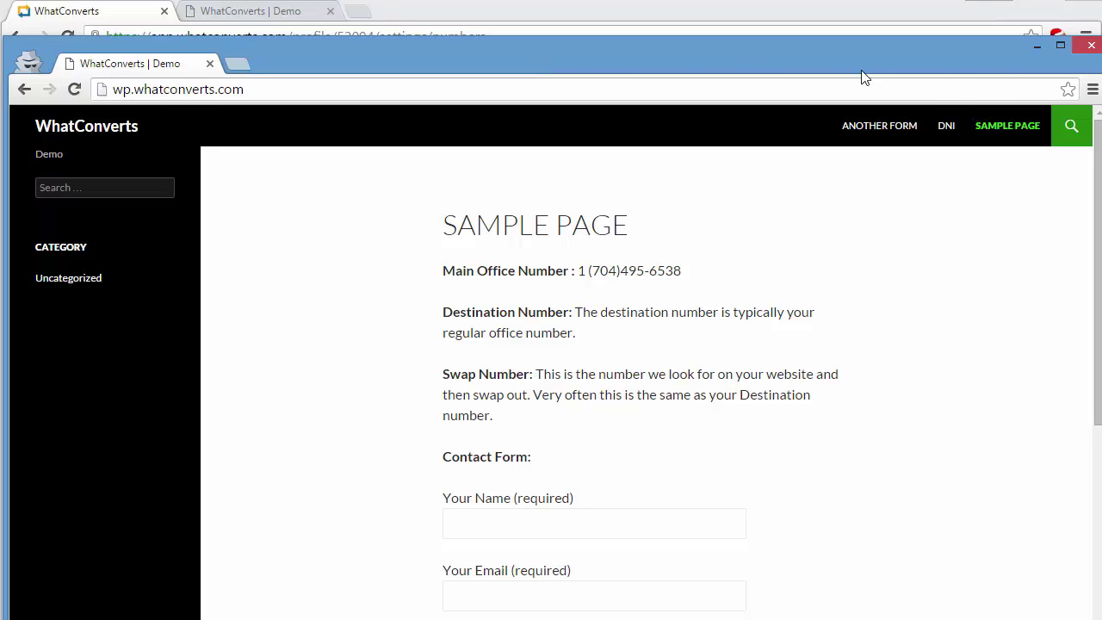
{"action": "left_click_drag", "start_coordinate": [862, 66], "coordinate": [887, 62]}
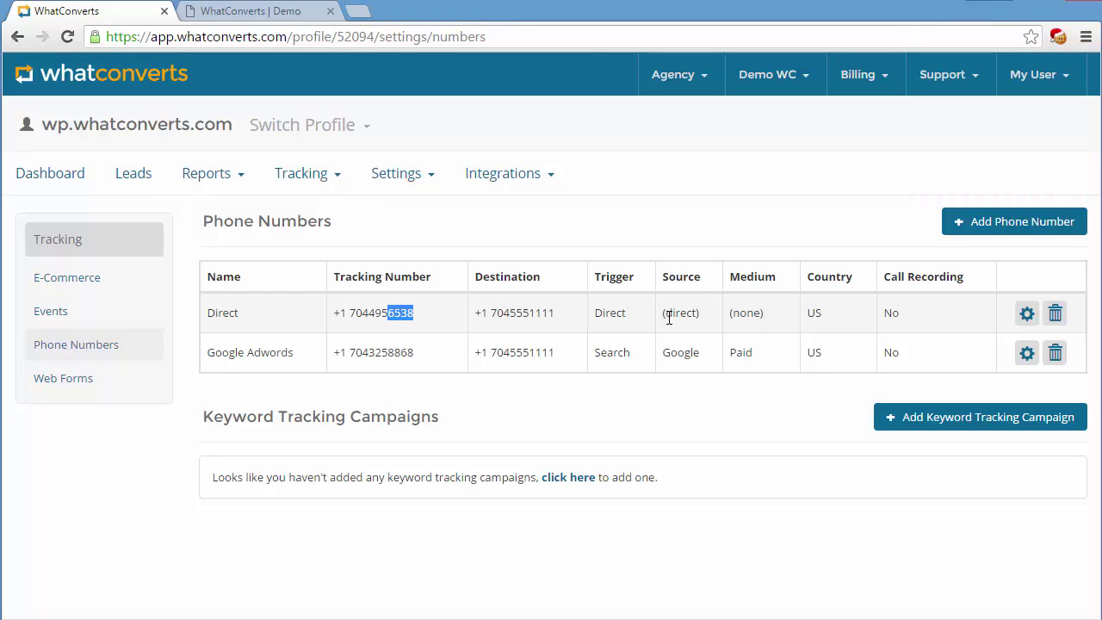
Load wp.whatconverts.com/?gclid=test in a new incognito window to simulate a Google Adwords visit
{"action": "right_click", "coordinate": [88, 619]}
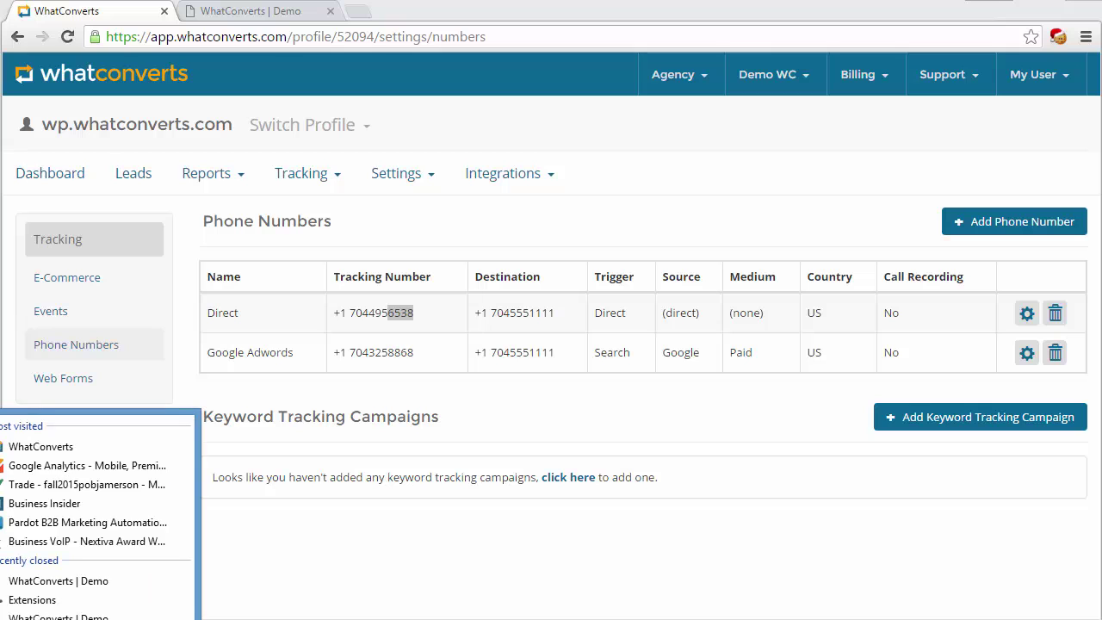
{"action": "left_click", "coordinate": [87, 619]}
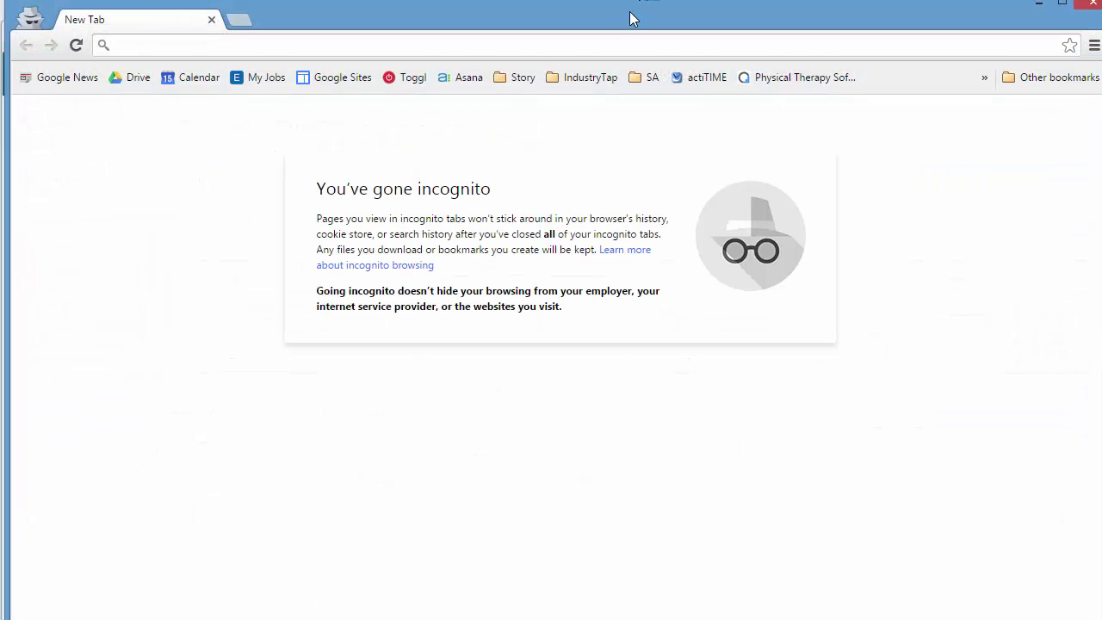
{"action": "left_click_drag", "start_coordinate": [632, 20], "coordinate": [628, 35]}
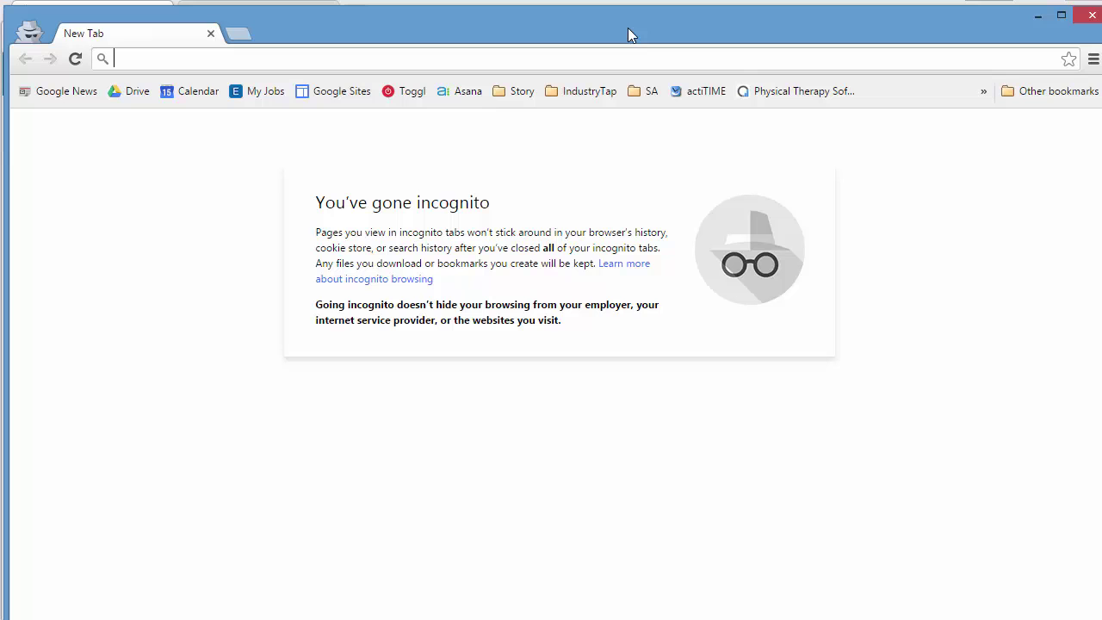
{"action": "left_click", "coordinate": [570, 61]}
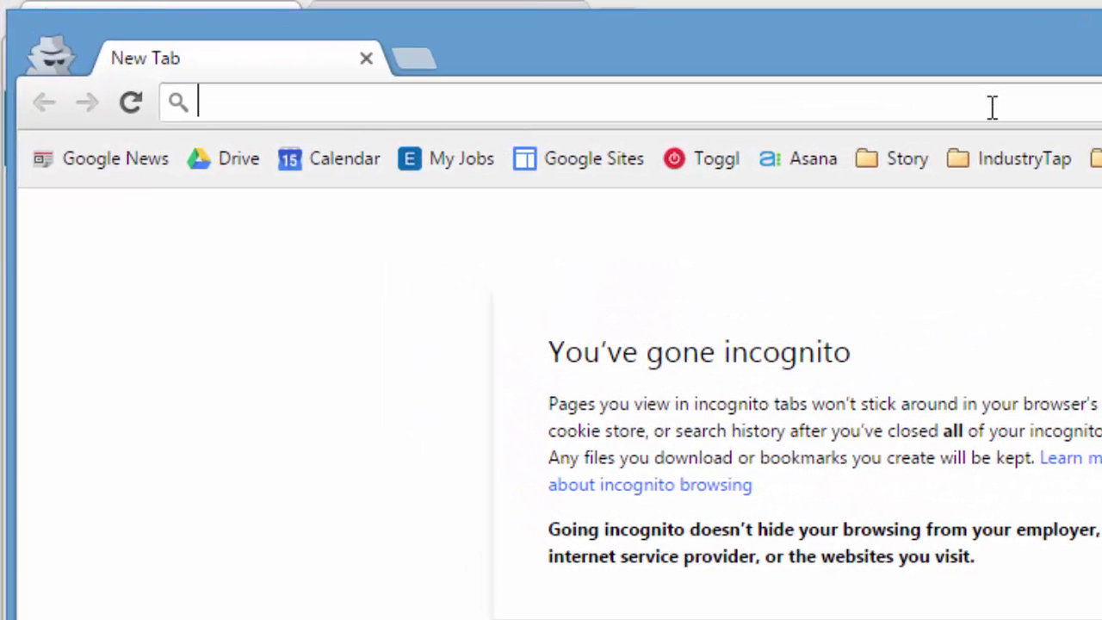
{"action": "type", "text": "wp.whatconverts.com"}
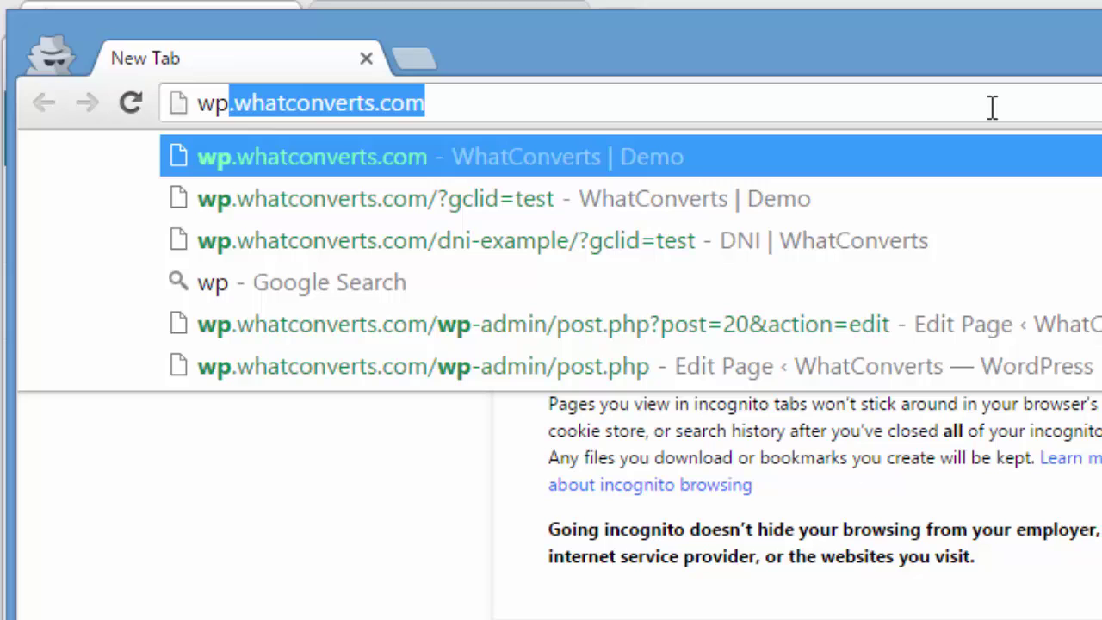
{"action": "key", "text": "Down"}
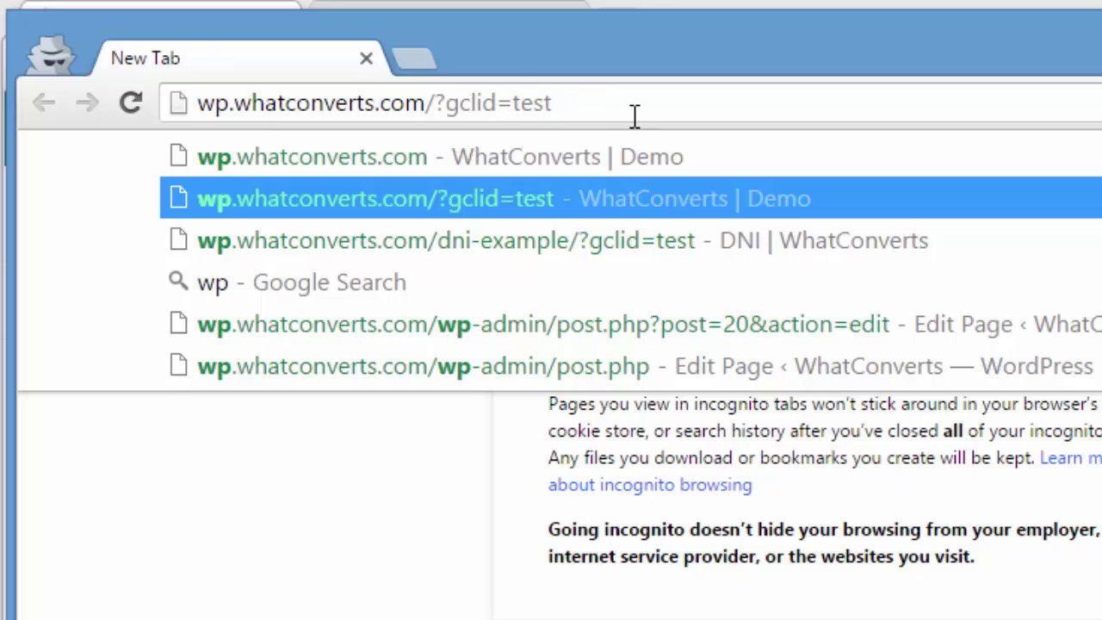
{"action": "key", "text": "Return"}
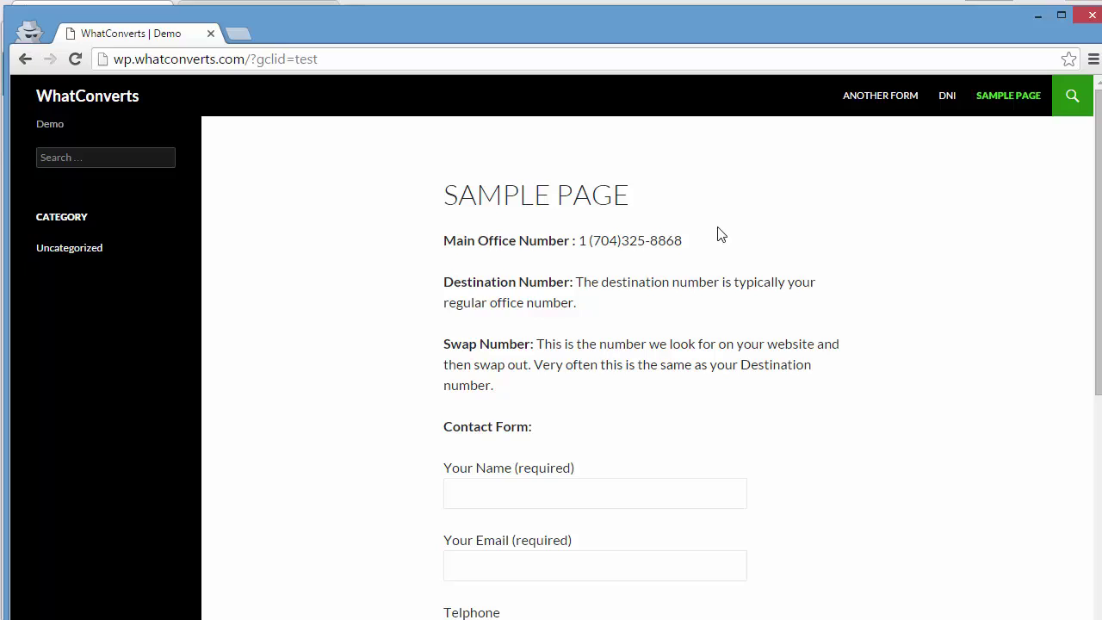
Compare the main office number on the gclid test page with the Google Adwords tracking number in the WhatConverts phone number list
{"action": "left_click_drag", "start_coordinate": [683, 243], "coordinate": [650, 245]}
{"action": "left_click_drag", "start_coordinate": [370, 32], "coordinate": [381, 93]}
{"action": "left_click", "coordinate": [109, 17]}
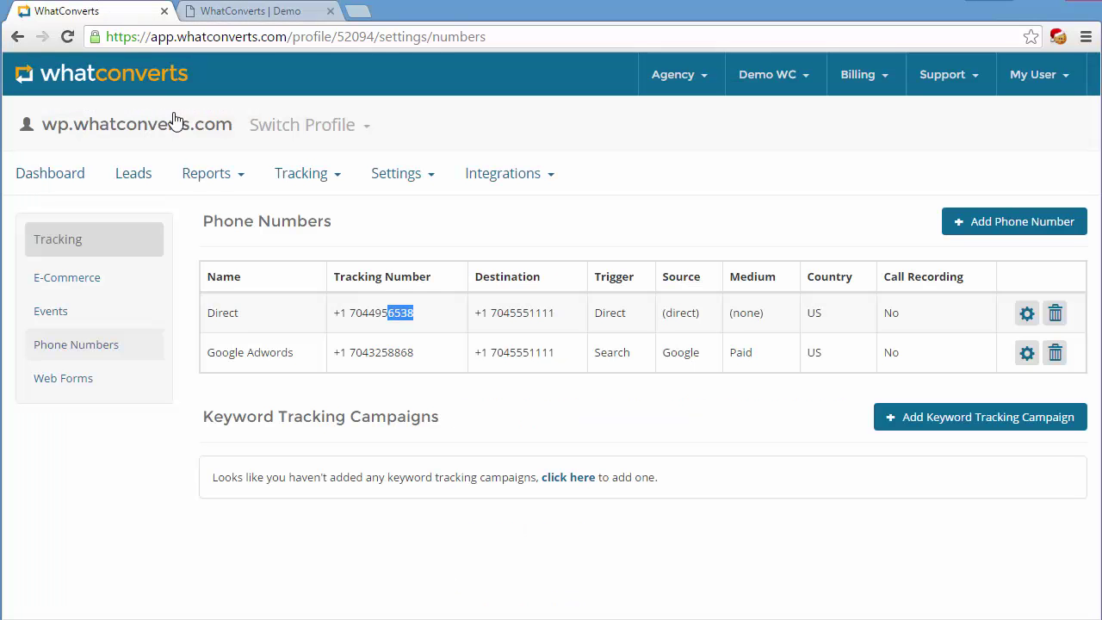
{"action": "left_click_drag", "start_coordinate": [414, 353], "coordinate": [390, 353]}
{"action": "key", "text": "alt+Tab"}
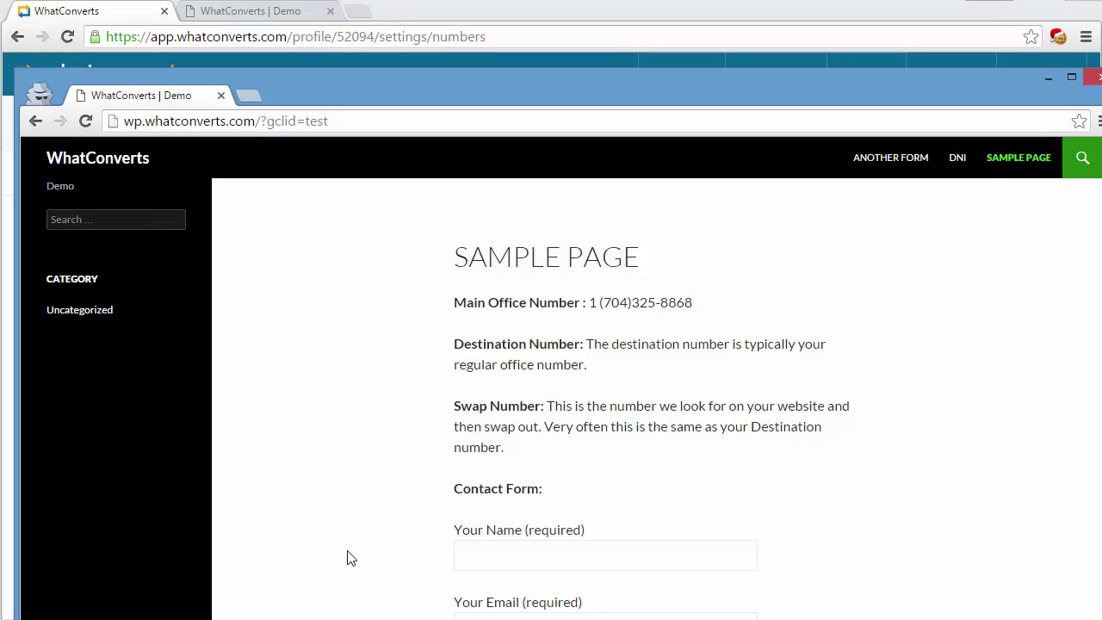
{"action": "left_click_drag", "start_coordinate": [573, 86], "coordinate": [558, 51]}
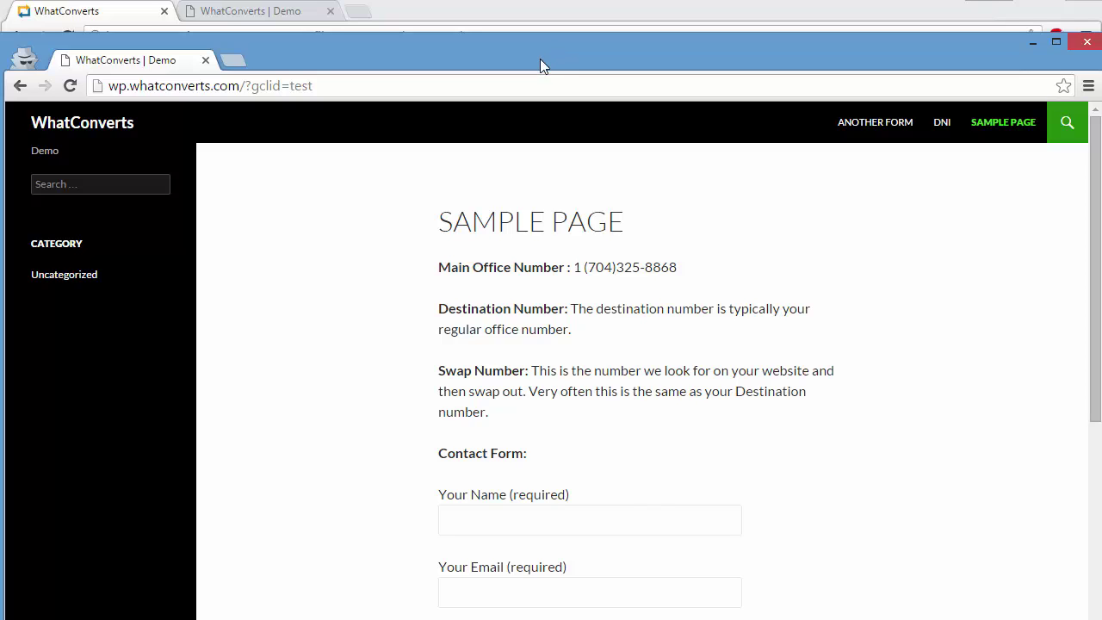